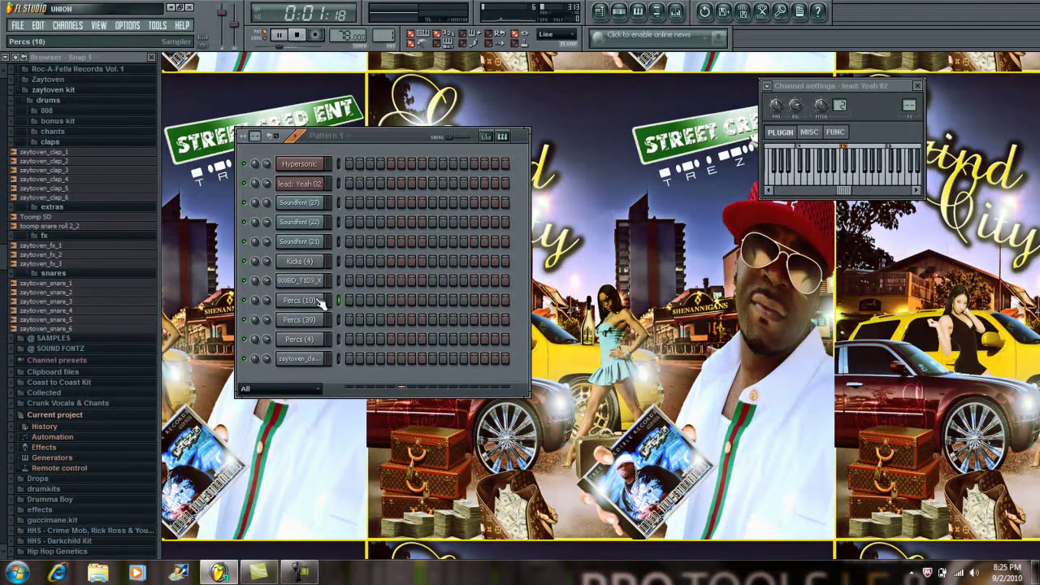
Fill the Percs (10) channel on every second step and place the zaytoven clap on steps 5 and 13.
{"action": "right_click", "coordinate": [320, 303]}
{"action": "left_click", "coordinate": [362, 398]}
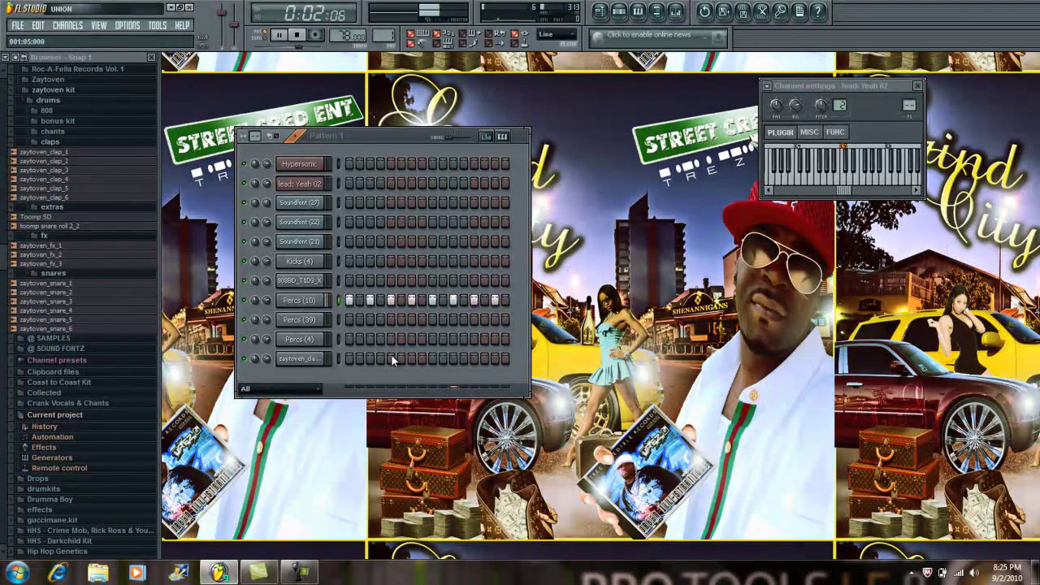
{"action": "left_click", "coordinate": [474, 358]}
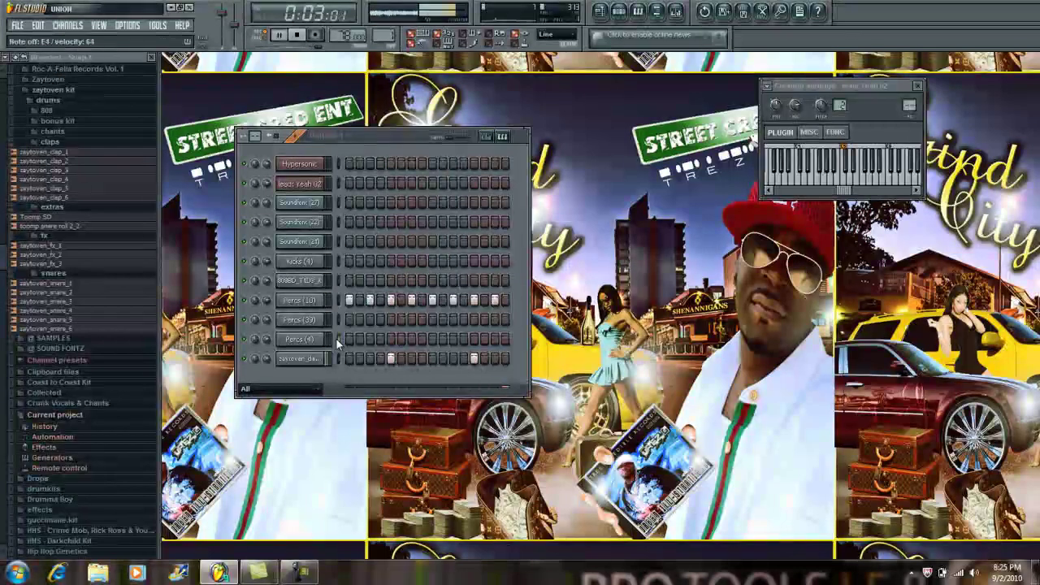
Place Percs (4) hits on steps 3, 7, 11 and 15, and 808BD_T1D3_X hits on steps 1, 4, 7, 10 and 11.
{"action": "left_click", "coordinate": [370, 339]}
{"action": "left_click", "coordinate": [412, 339]}
{"action": "left_click", "coordinate": [455, 339]}
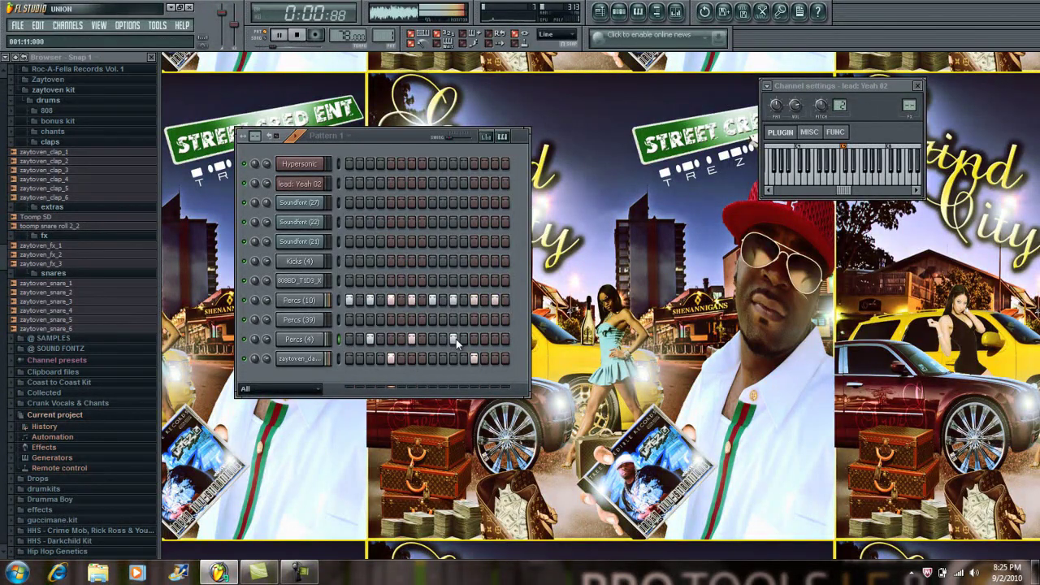
{"action": "left_click", "coordinate": [494, 339]}
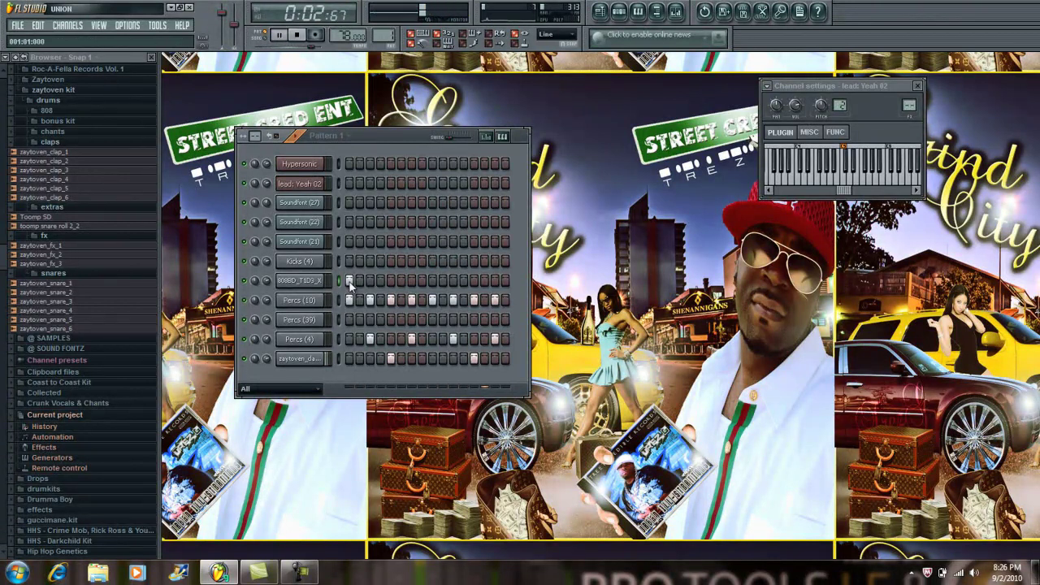
{"action": "left_click", "coordinate": [418, 280]}
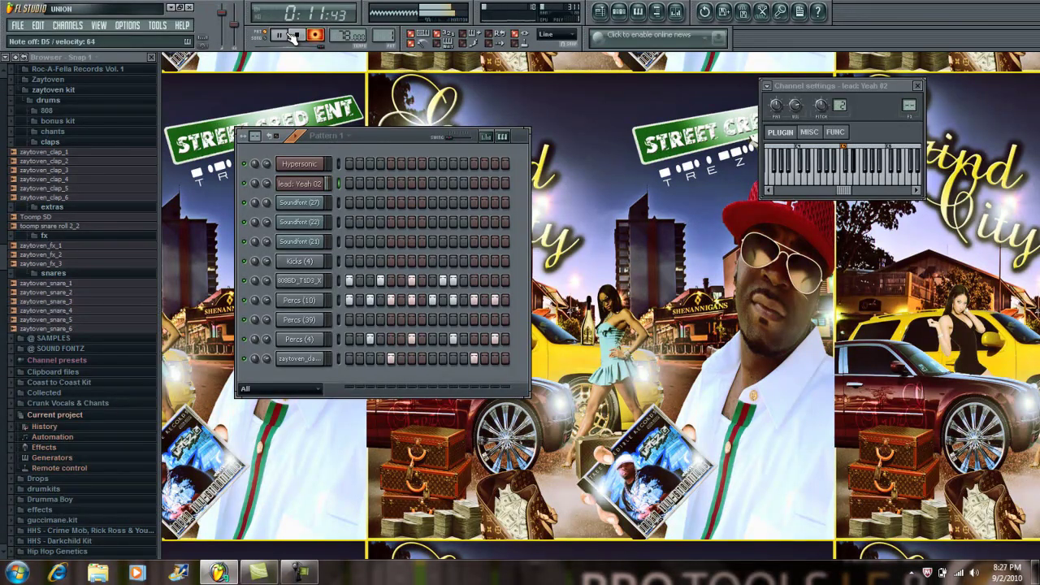
Stop recording the lead: Yeah 02 melody, quantize its notes in the piano roll, and play the pattern.
{"action": "left_click", "coordinate": [296, 36]}
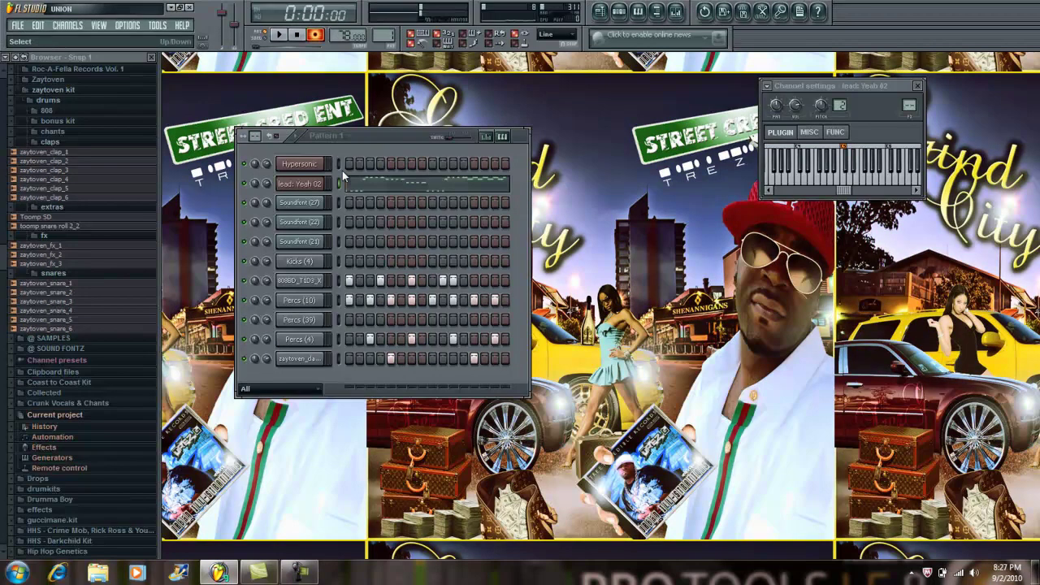
{"action": "left_click", "coordinate": [360, 188]}
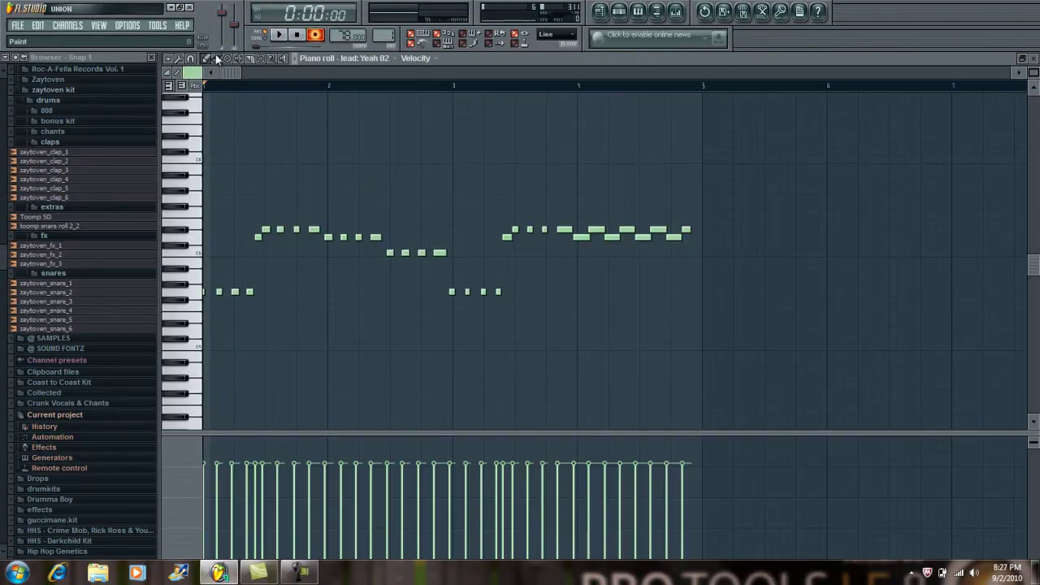
{"action": "left_click", "coordinate": [169, 59]}
{"action": "mouse_move", "coordinate": [201, 97]}
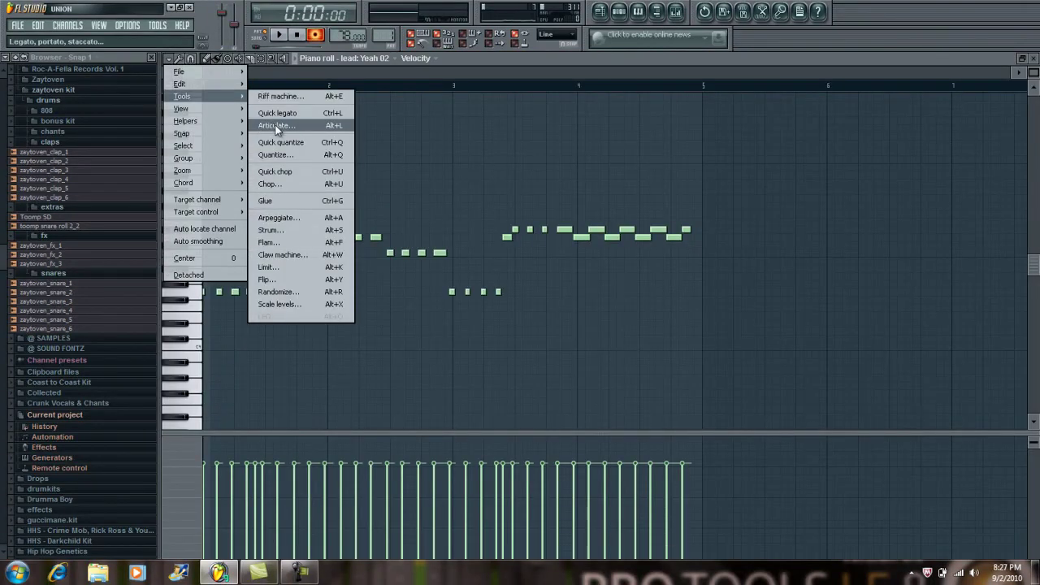
{"action": "left_click", "coordinate": [273, 125]}
{"action": "key", "text": "space"}
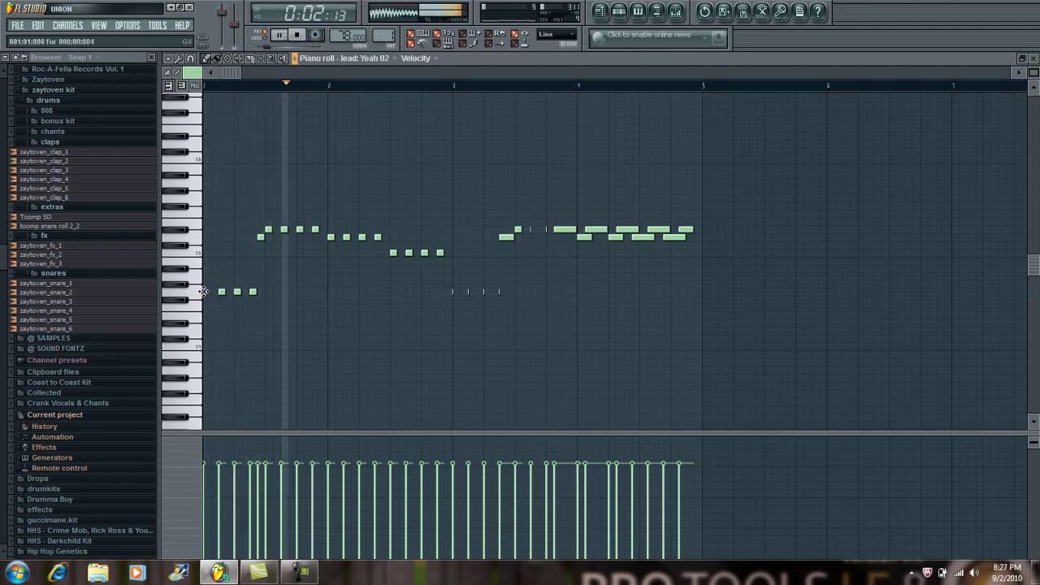
Lengthen the collapsed first note of the lead and delete the four low notes at the start of bar 3.
{"action": "mouse_move", "coordinate": [209, 292]}
{"action": "left_mouse_down"}
{"action": "mouse_move", "coordinate": [234, 292]}
{"action": "mouse_move", "coordinate": [218, 293]}
{"action": "left_mouse_up"}
{"action": "mouse_move", "coordinate": [212, 293]}
{"action": "left_mouse_down"}
{"action": "mouse_move", "coordinate": [211, 307]}
{"action": "mouse_move", "coordinate": [207, 292]}
{"action": "left_mouse_up"}
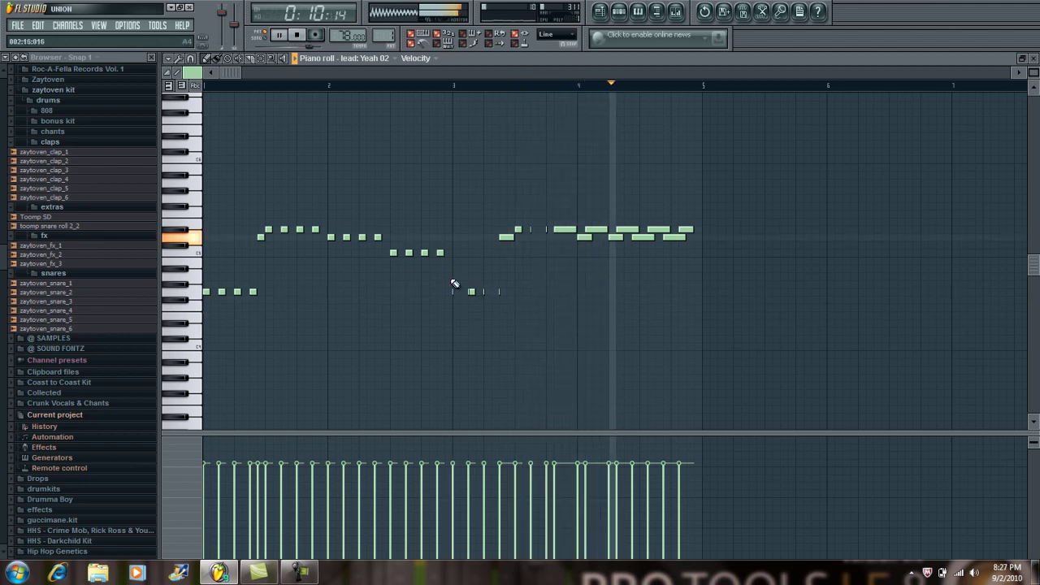
{"action": "left_click_drag", "start_coordinate": [431, 273], "coordinate": [508, 317]}
{"action": "key", "text": "Delete"}
Copy the four short notes ending bar 2 and place the copies as low notes at the start of bar 3.
{"action": "left_click_drag", "start_coordinate": [391, 290], "coordinate": [439, 234]}
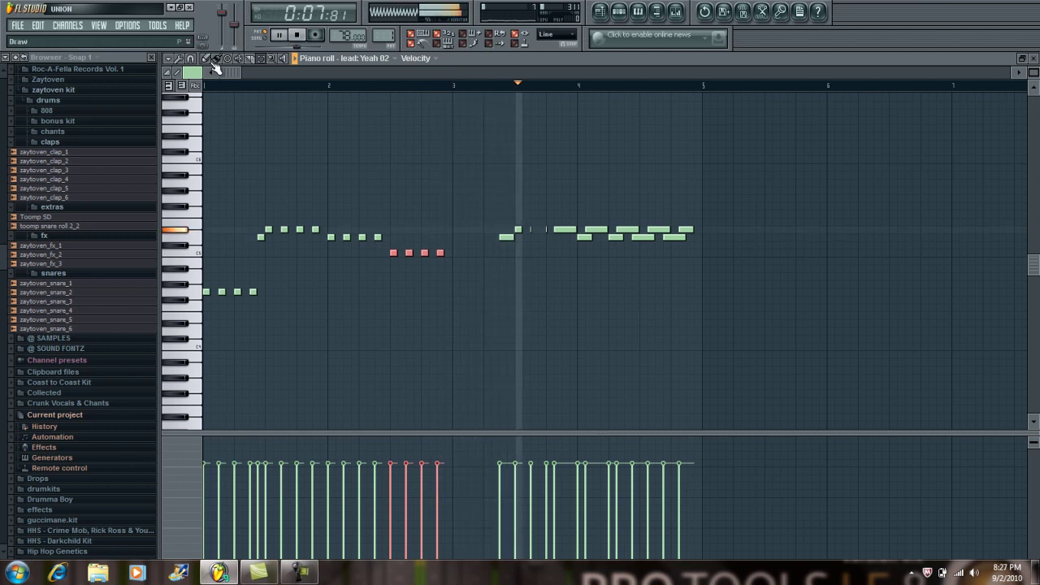
{"action": "left_click", "coordinate": [168, 59]}
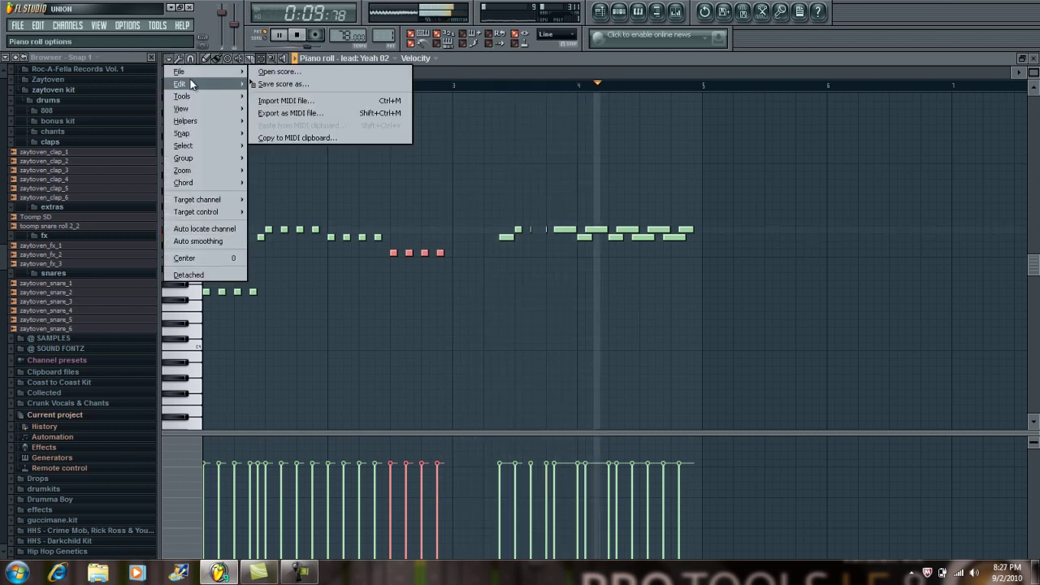
{"action": "mouse_move", "coordinate": [191, 85]}
{"action": "left_click", "coordinate": [286, 96]}
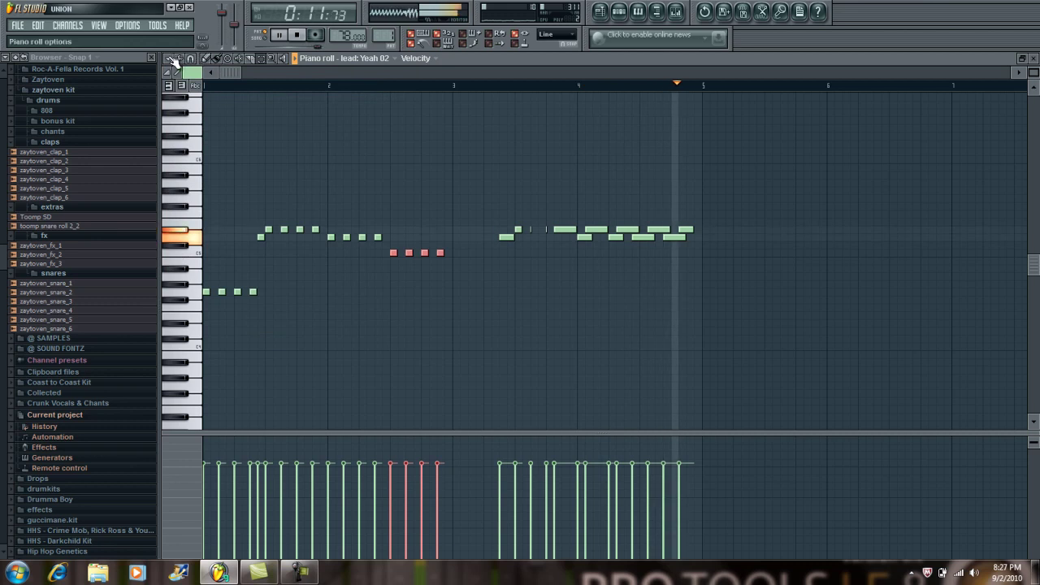
{"action": "left_click", "coordinate": [174, 59]}
{"action": "left_click", "coordinate": [268, 109]}
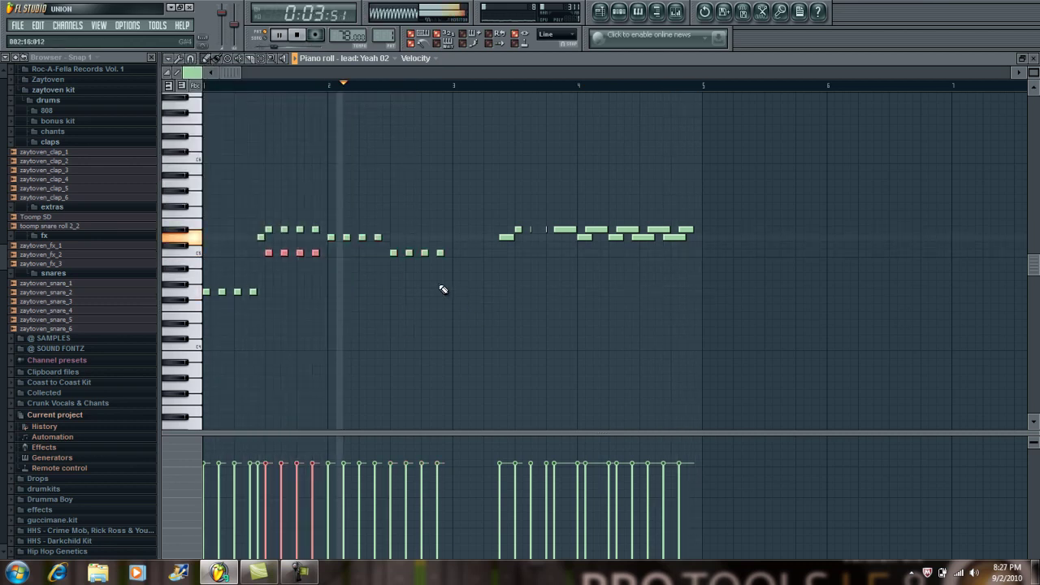
{"action": "left_click_drag", "start_coordinate": [298, 253], "coordinate": [484, 288]}
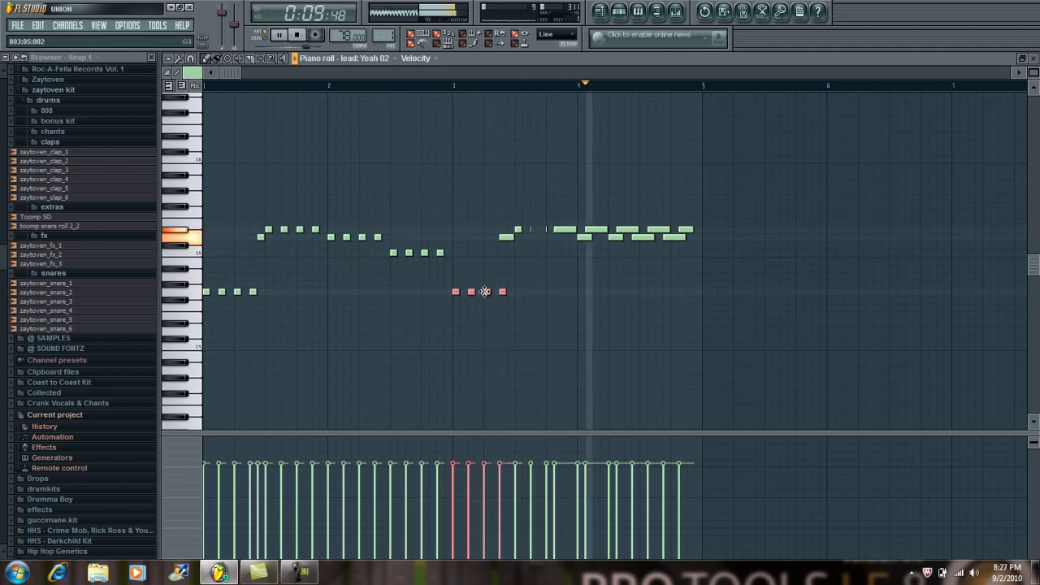
Adjust the lengths and starts of the lead's notes in late bar 3 and bar 4 to remove overlaps, and close the piano roll.
{"action": "left_click_drag", "start_coordinate": [597, 229], "coordinate": [640, 230]}
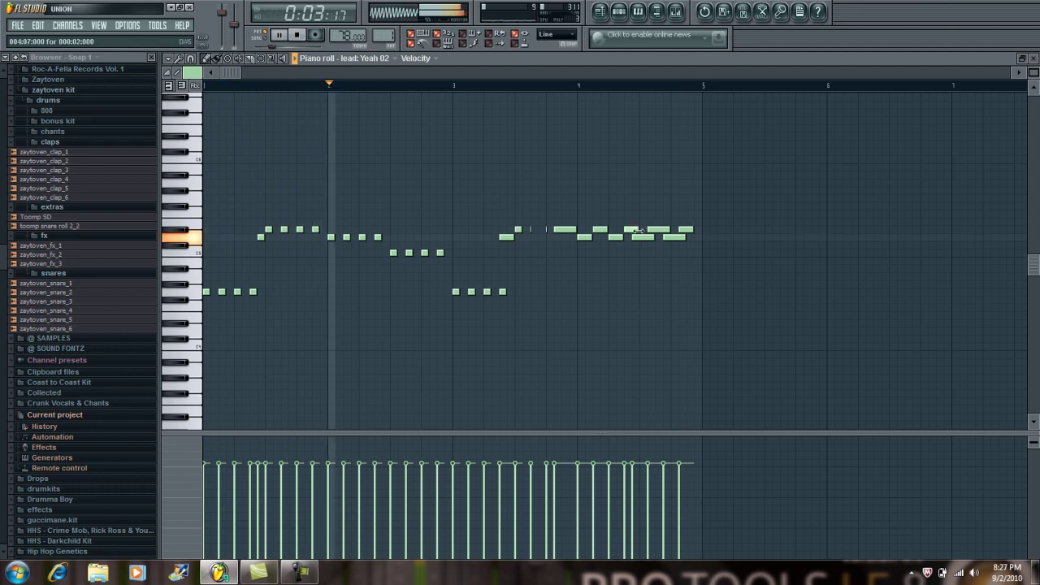
{"action": "left_click_drag", "start_coordinate": [647, 237], "coordinate": [654, 237]}
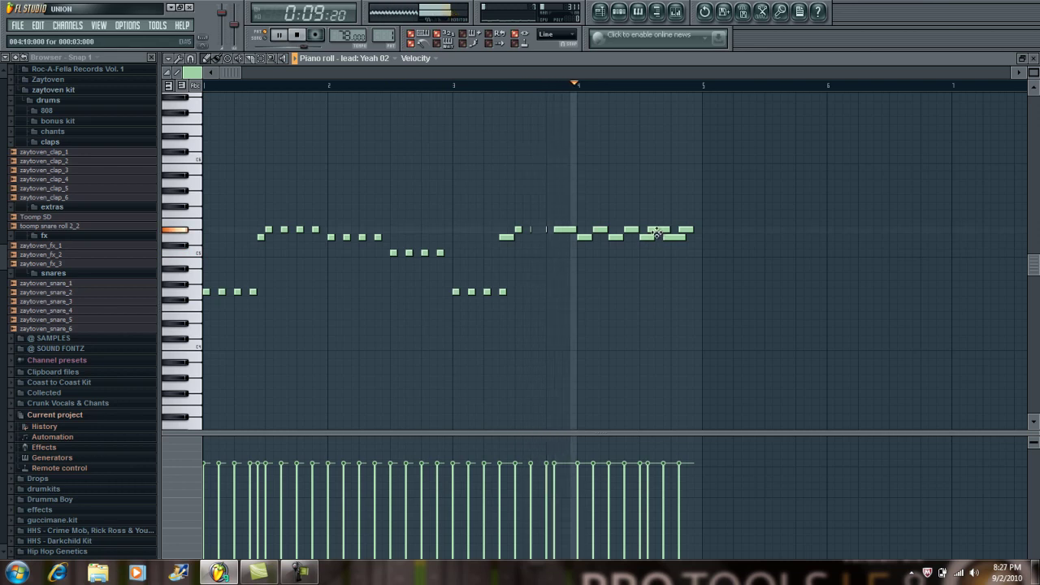
{"action": "left_click_drag", "start_coordinate": [670, 232], "coordinate": [689, 232]}
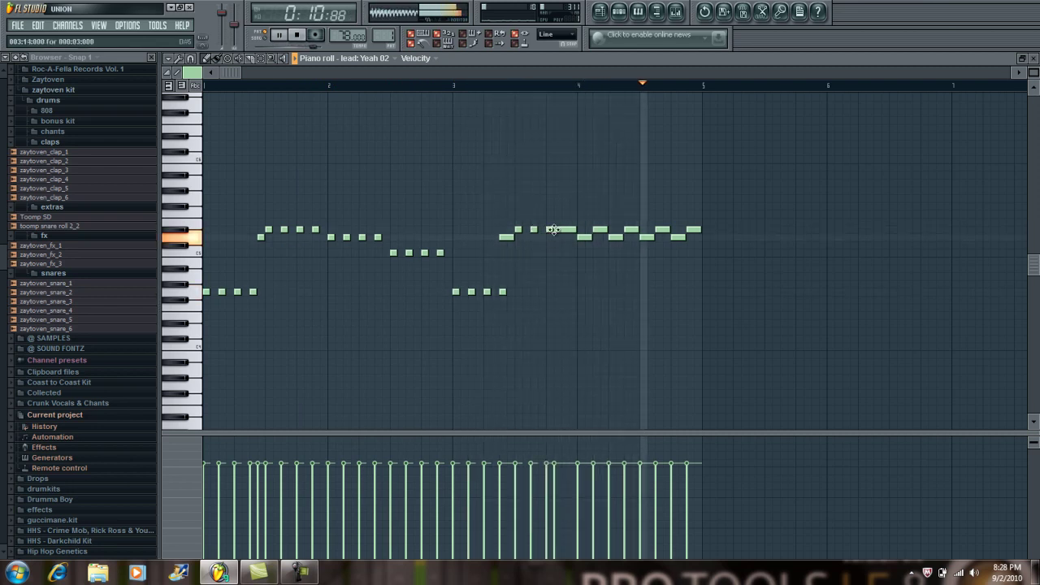
{"action": "left_click_drag", "start_coordinate": [569, 230], "coordinate": [577, 230]}
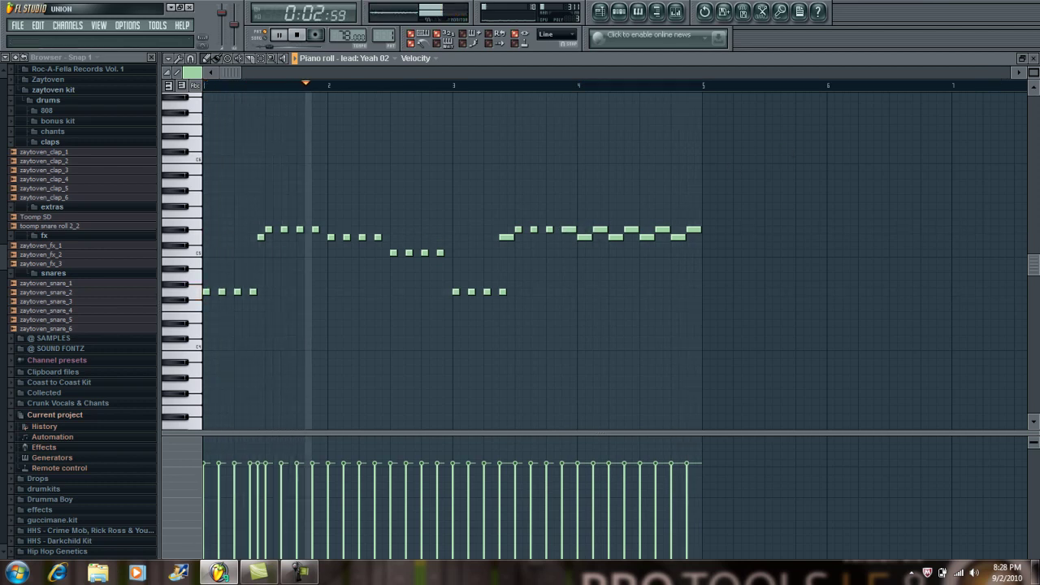
{"action": "left_click", "coordinate": [1034, 58]}
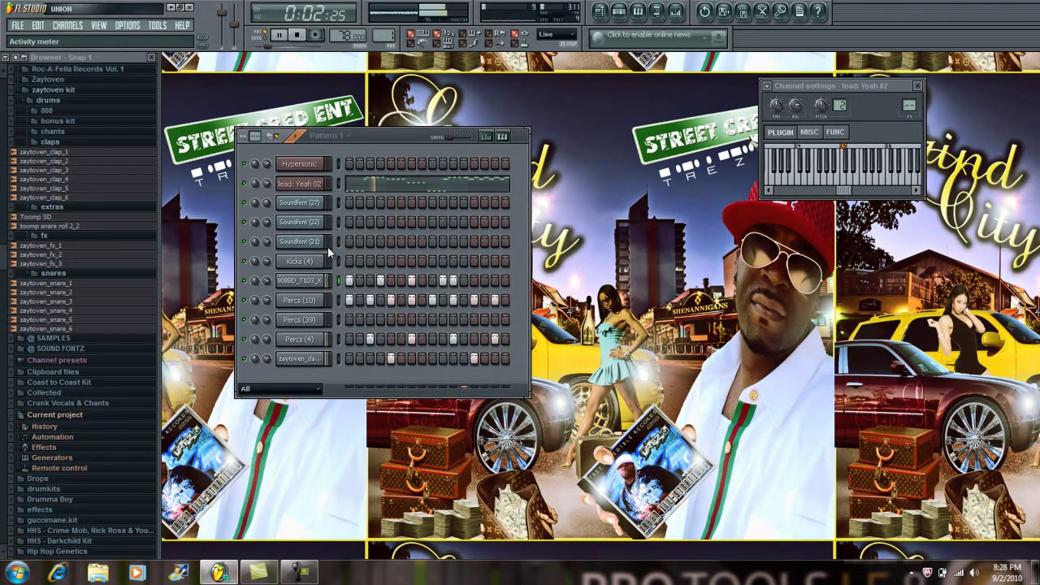
Paste the 808 step pattern onto Kicks (4) and turn off loop points for that channel's sample.
{"action": "left_click", "coordinate": [38, 25]}
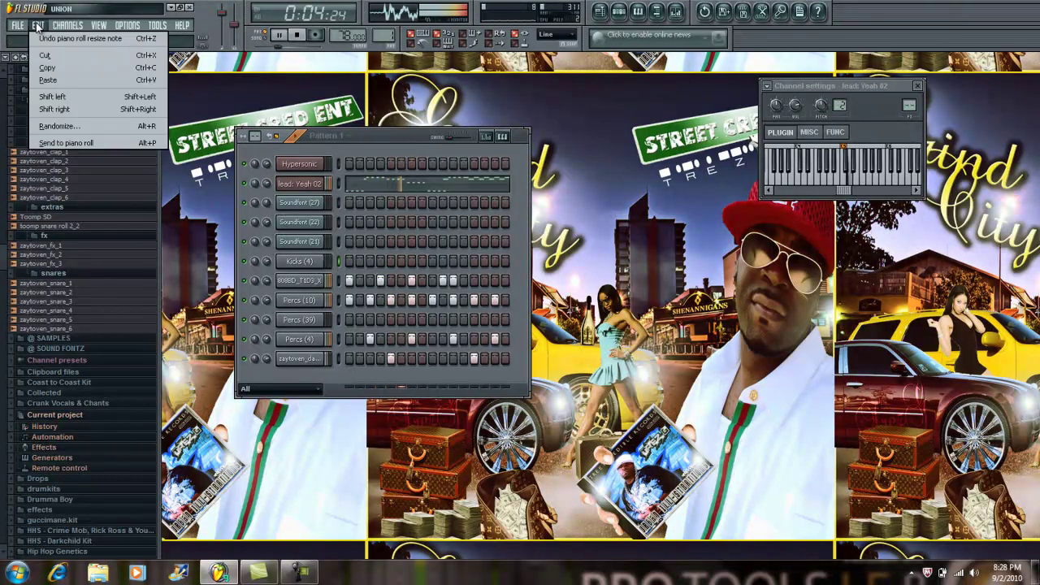
{"action": "left_click", "coordinate": [56, 76]}
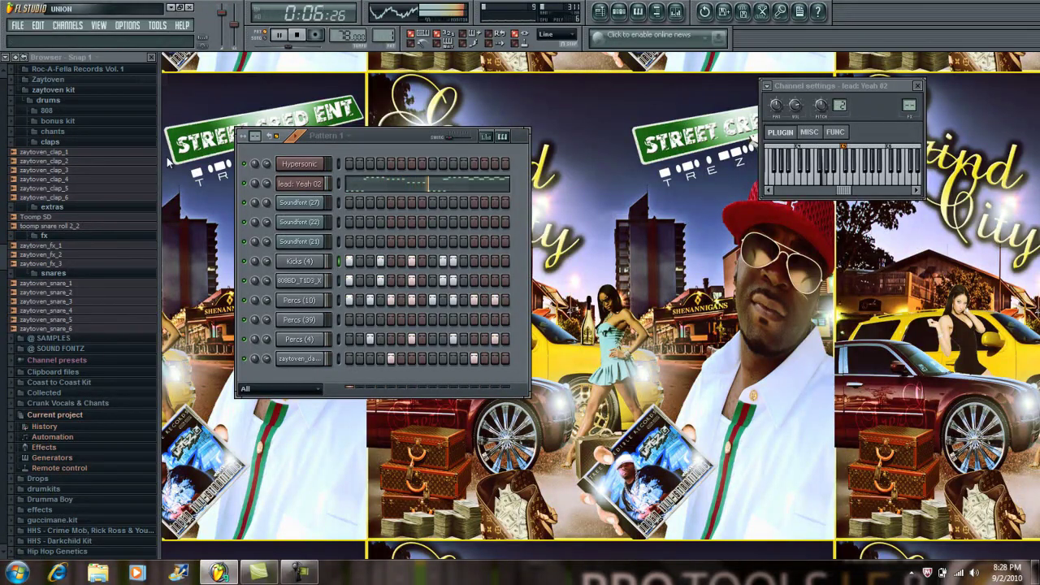
{"action": "left_click", "coordinate": [299, 261]}
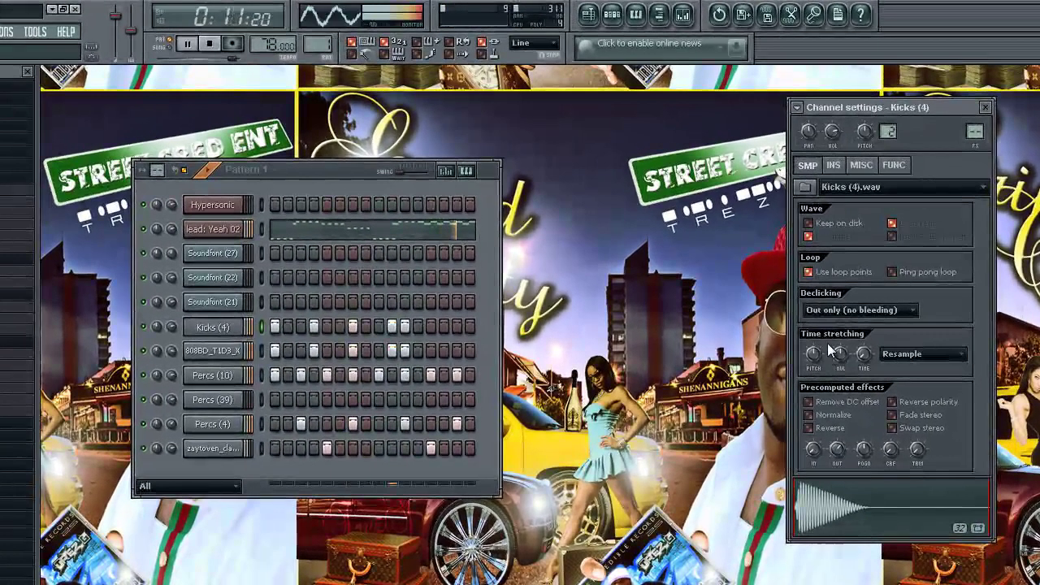
{"action": "left_click", "coordinate": [808, 272]}
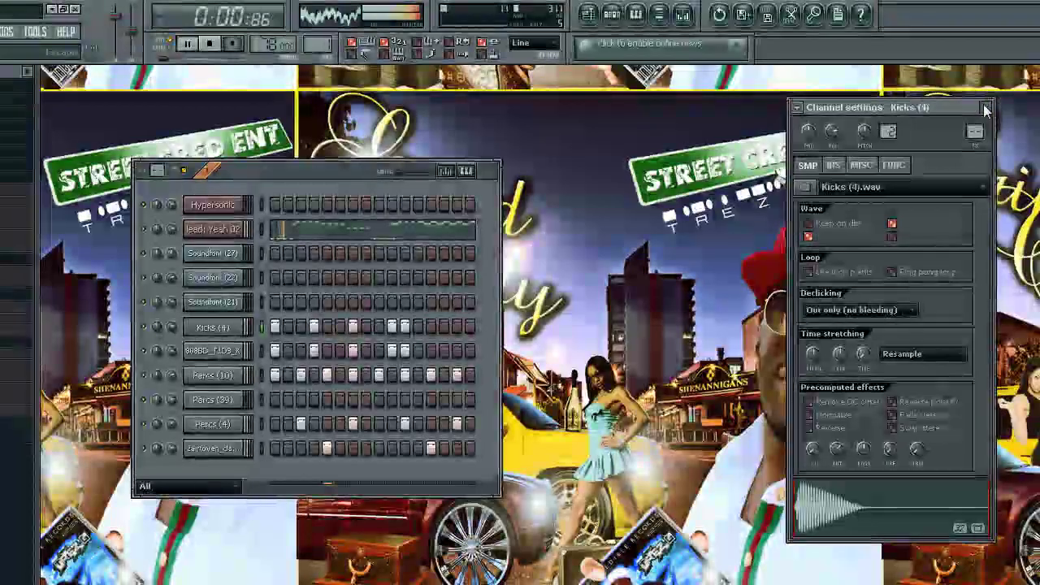
{"action": "left_click", "coordinate": [985, 110]}
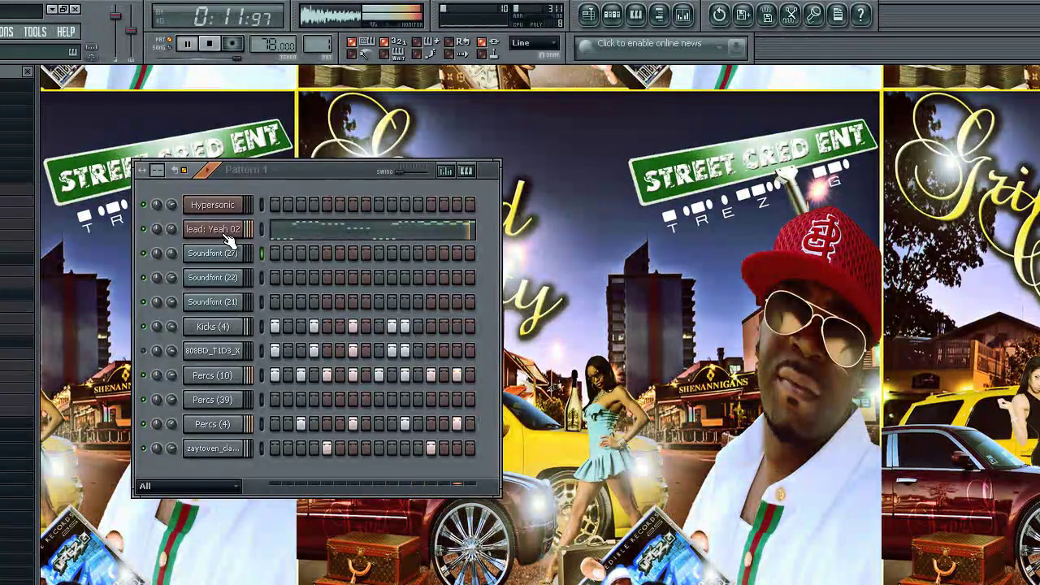
Inspect the lead: Yeah 02 synth plugin and its channel settings, and close both windows.
{"action": "left_click", "coordinate": [224, 231]}
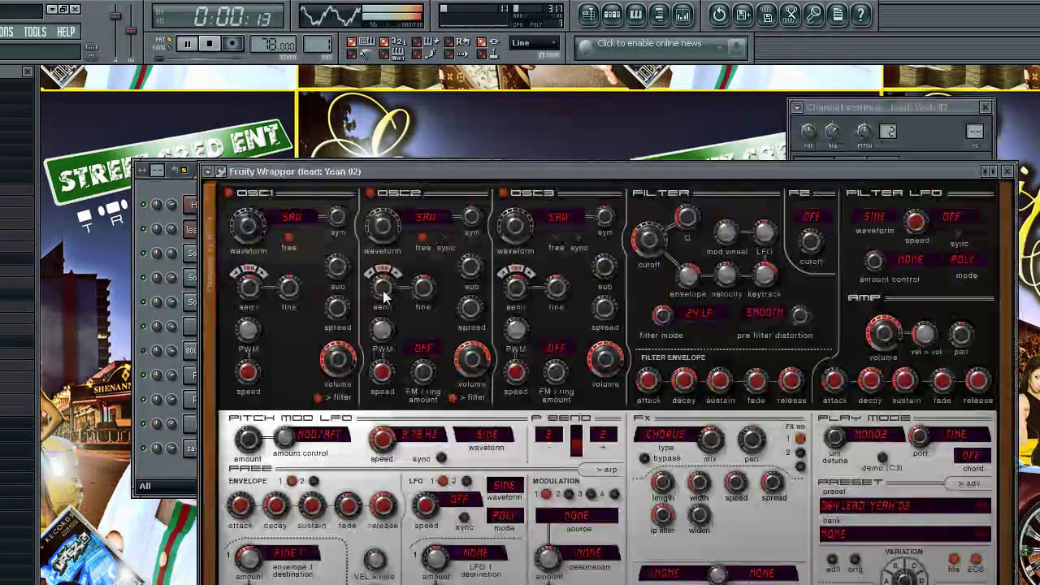
{"action": "left_click", "coordinate": [934, 110]}
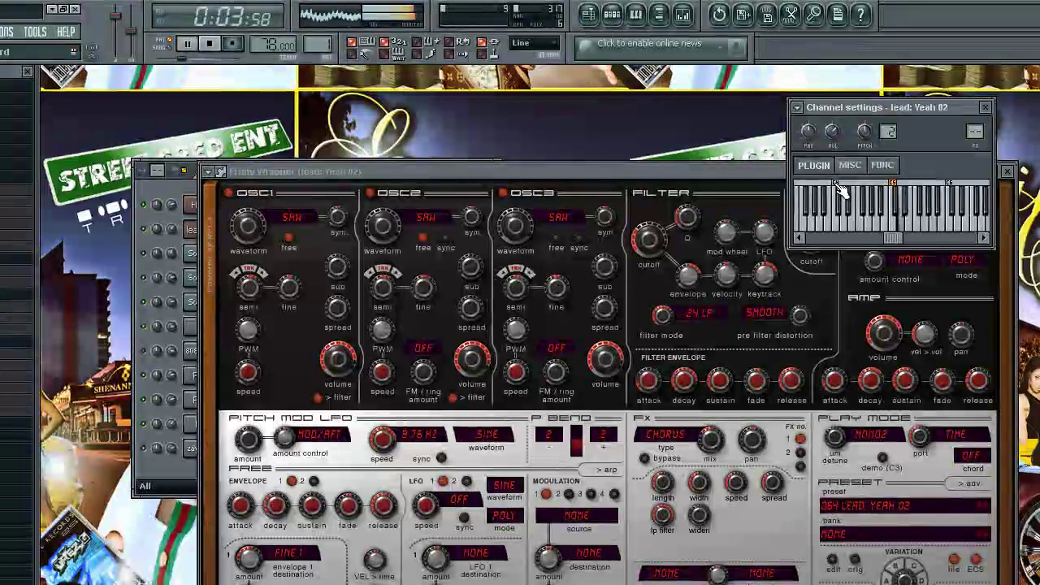
{"action": "left_click", "coordinate": [986, 107]}
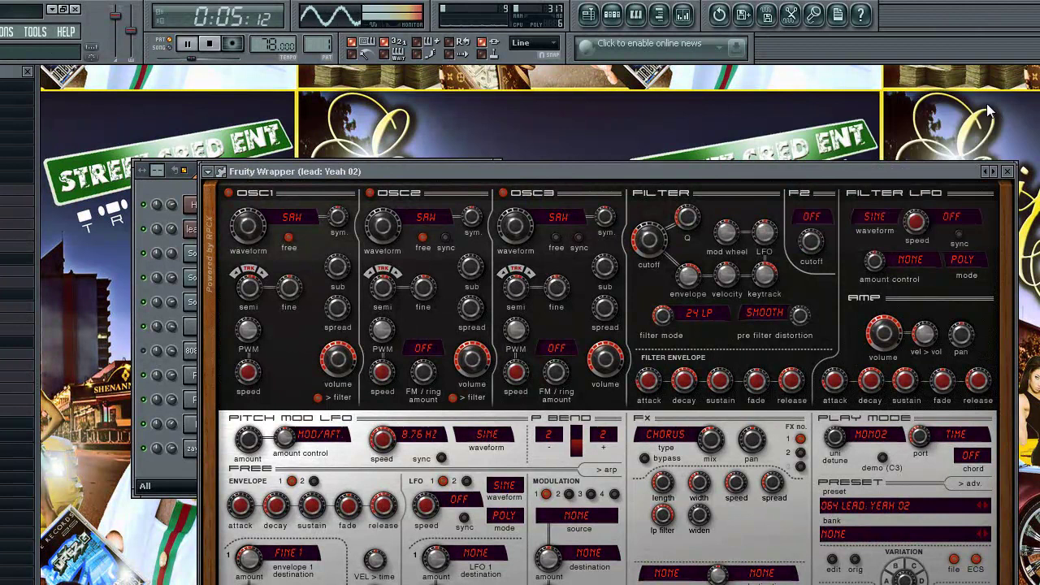
{"action": "left_click", "coordinate": [1009, 170]}
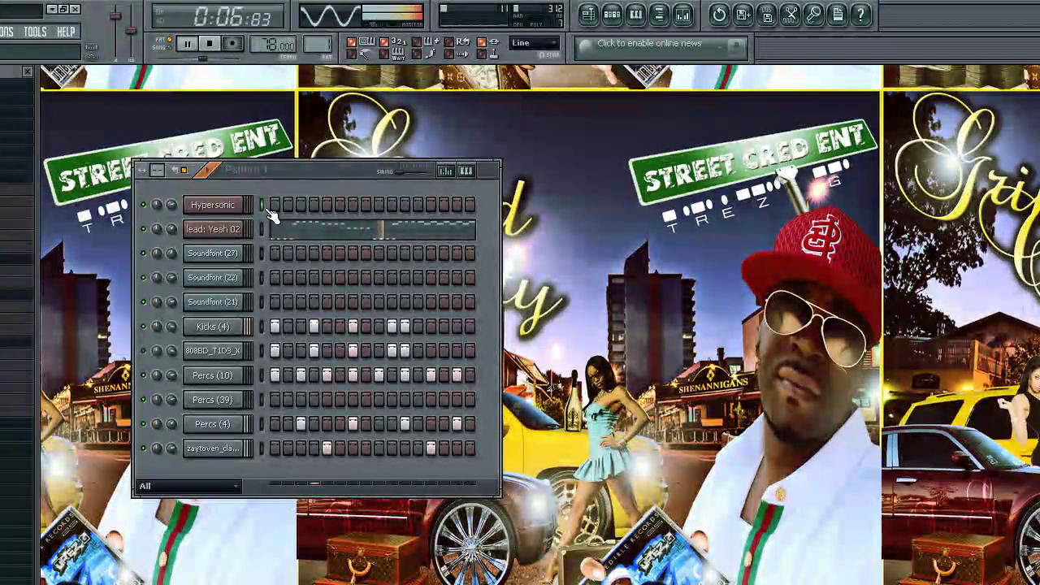
Try the Soundfont channels, choose Soundfont (27), and record a four-bar melody on it.
{"action": "left_click", "coordinate": [261, 277]}
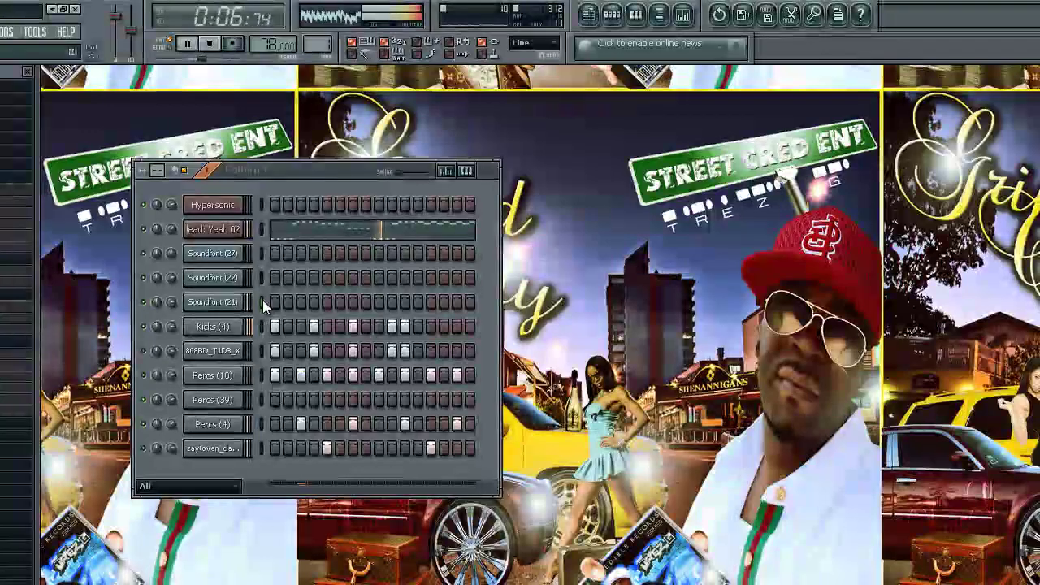
{"action": "left_click", "coordinate": [262, 274]}
{"action": "left_click", "coordinate": [262, 253]}
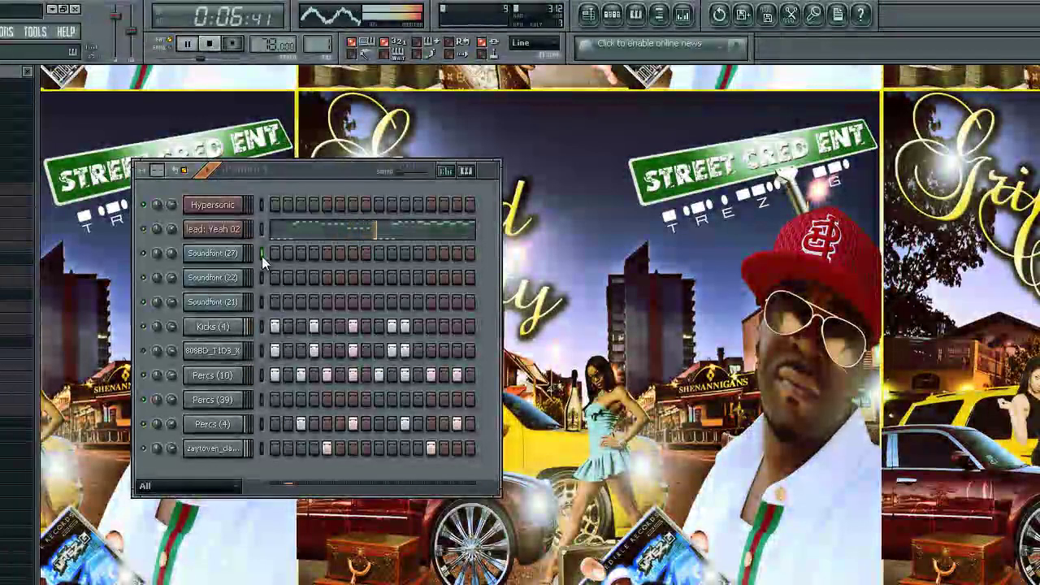
{"action": "left_click", "coordinate": [210, 47]}
{"action": "left_click", "coordinate": [232, 44]}
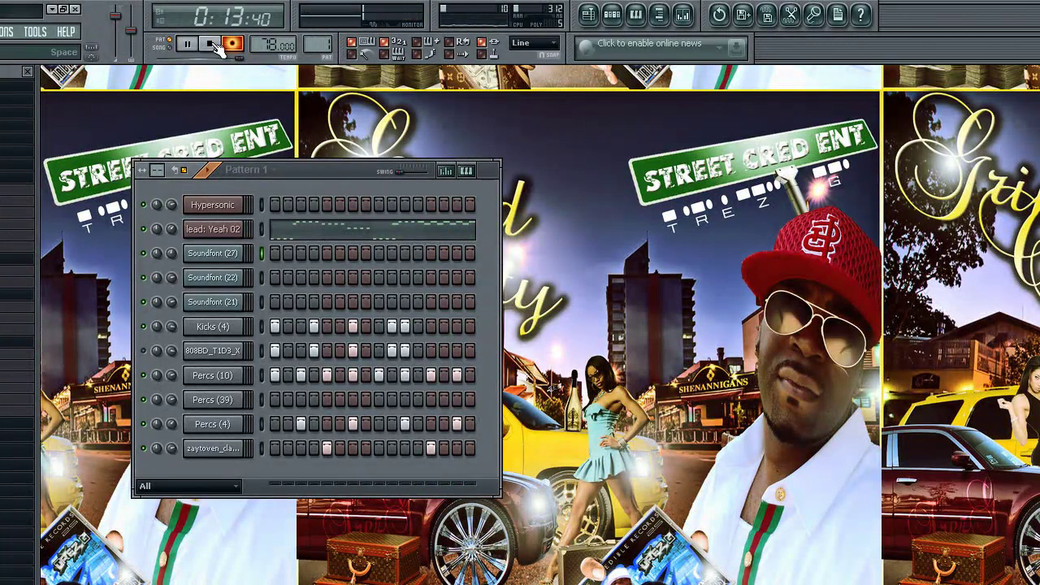
{"action": "key", "text": "space"}
Open the melody recorded on Soundfont (27) in the piano roll.
{"action": "left_click", "coordinate": [306, 258]}
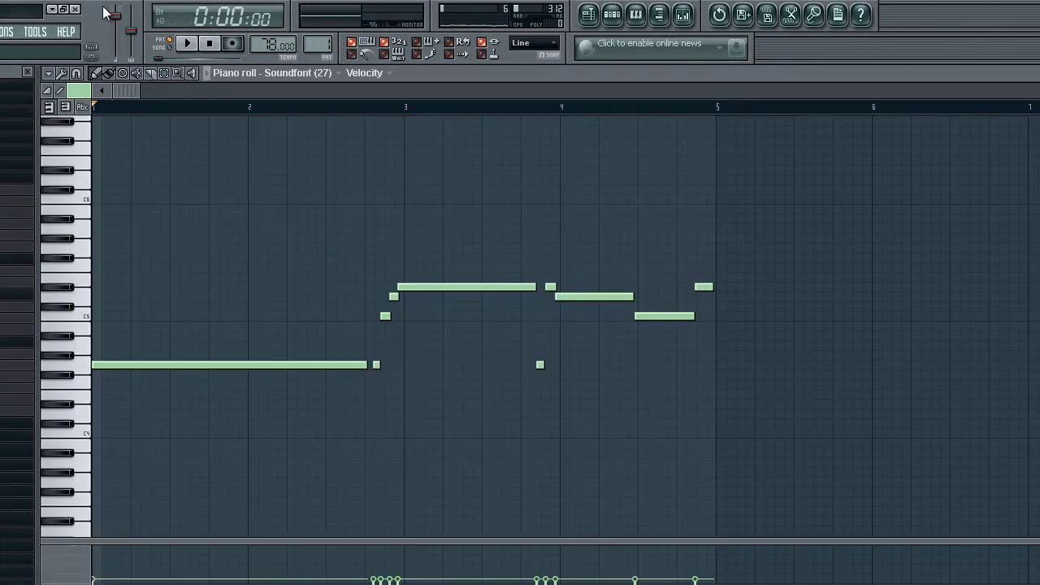
Try quantizing the Soundfont (27) notes with the advanced quantizer's Beat groove template, and undo that quantize.
{"action": "left_click", "coordinate": [51, 73]}
{"action": "mouse_move", "coordinate": [66, 121]}
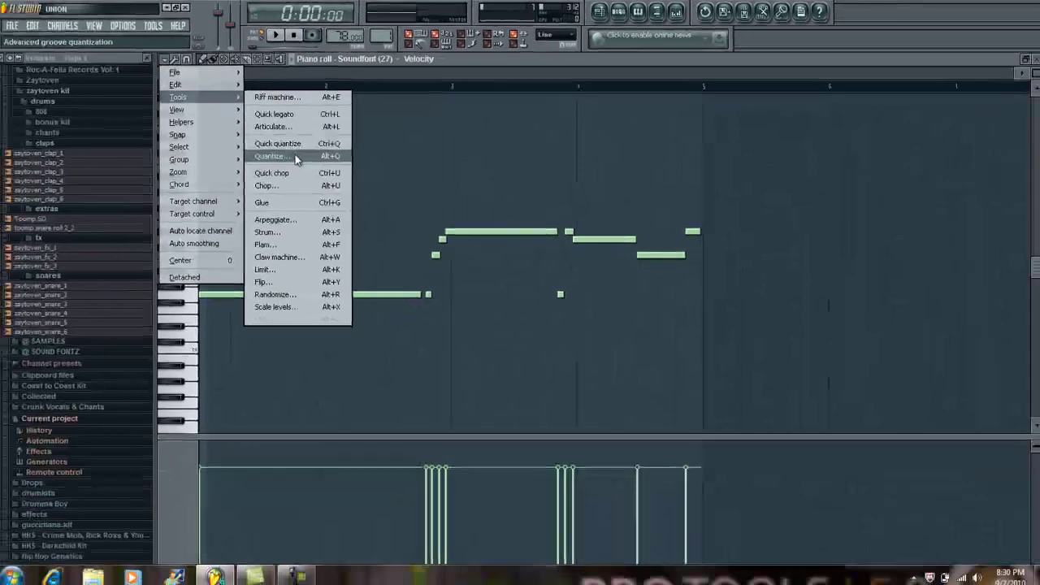
{"action": "left_click", "coordinate": [296, 160]}
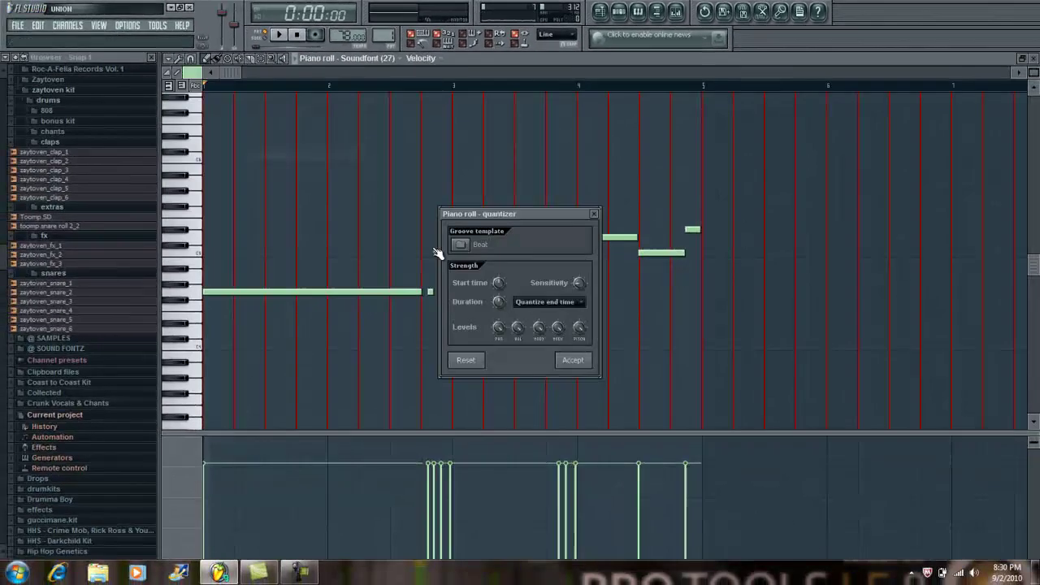
{"action": "left_click", "coordinate": [573, 361]}
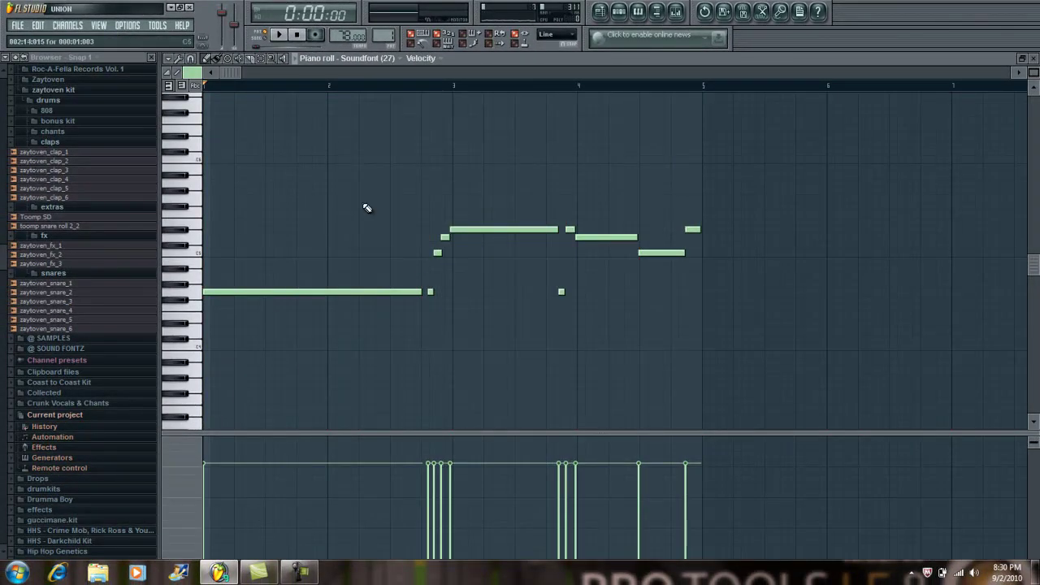
{"action": "left_click", "coordinate": [36, 25]}
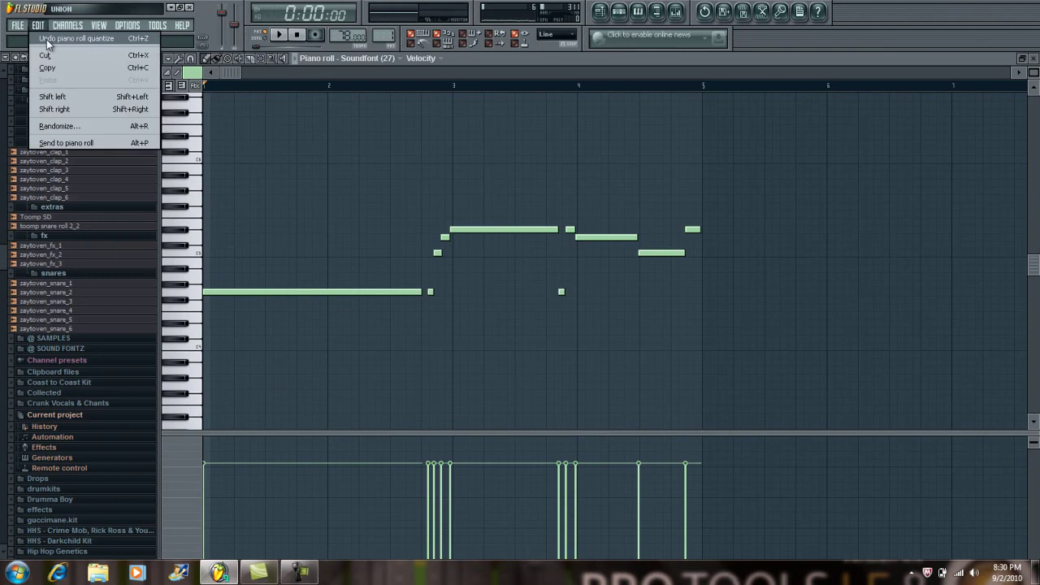
{"action": "left_click", "coordinate": [61, 38]}
Apply Quick quantize to all the notes of Soundfont (27).
{"action": "left_click", "coordinate": [172, 60]}
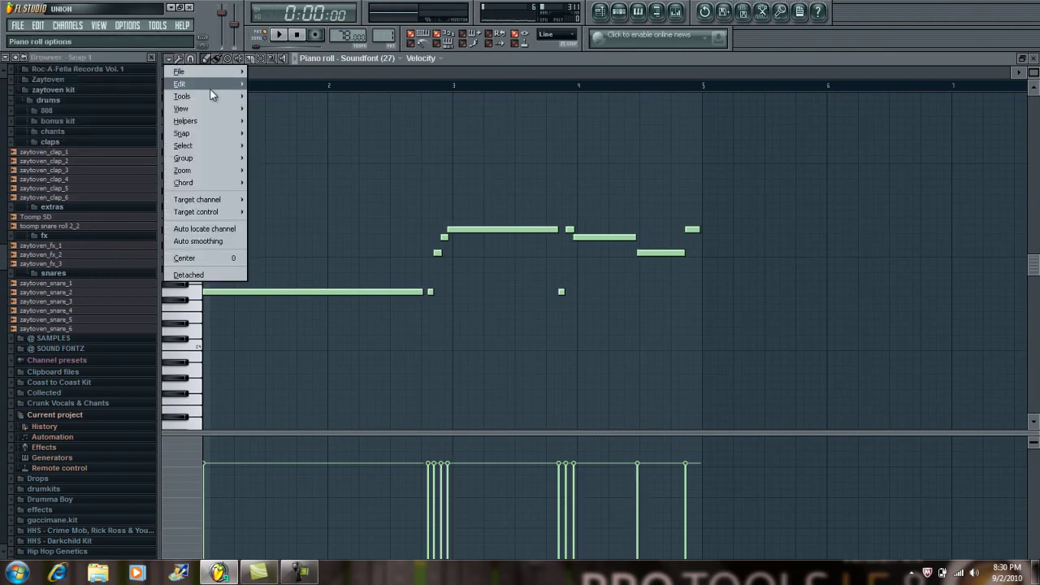
{"action": "mouse_move", "coordinate": [226, 94]}
{"action": "left_click", "coordinate": [286, 144]}
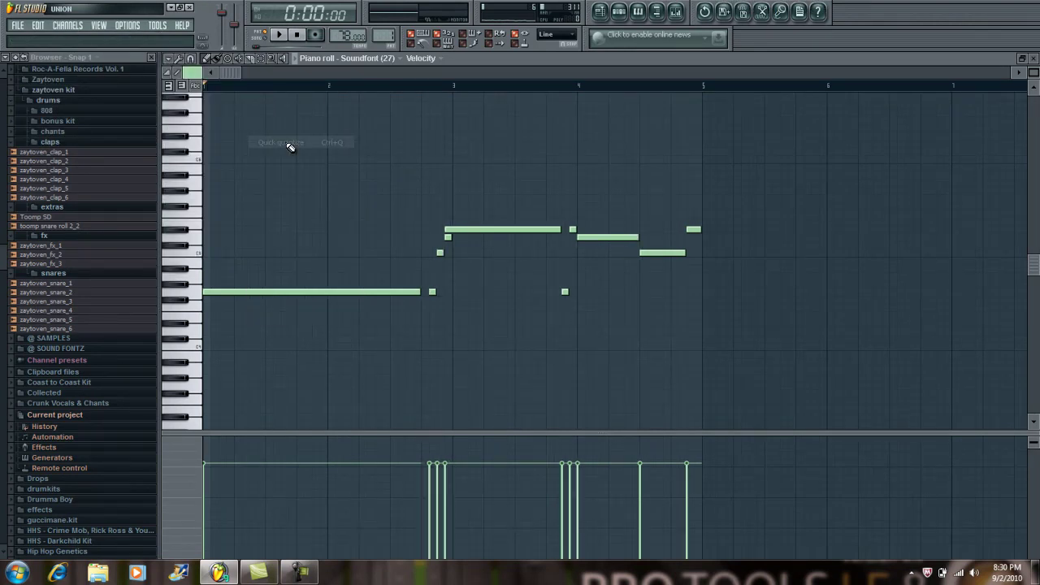
Clean up bar 3: align the long note to the bar start, delete the short high note near its end, and adjust neighbouring note lengths.
{"action": "left_click_drag", "start_coordinate": [479, 226], "coordinate": [483, 230]}
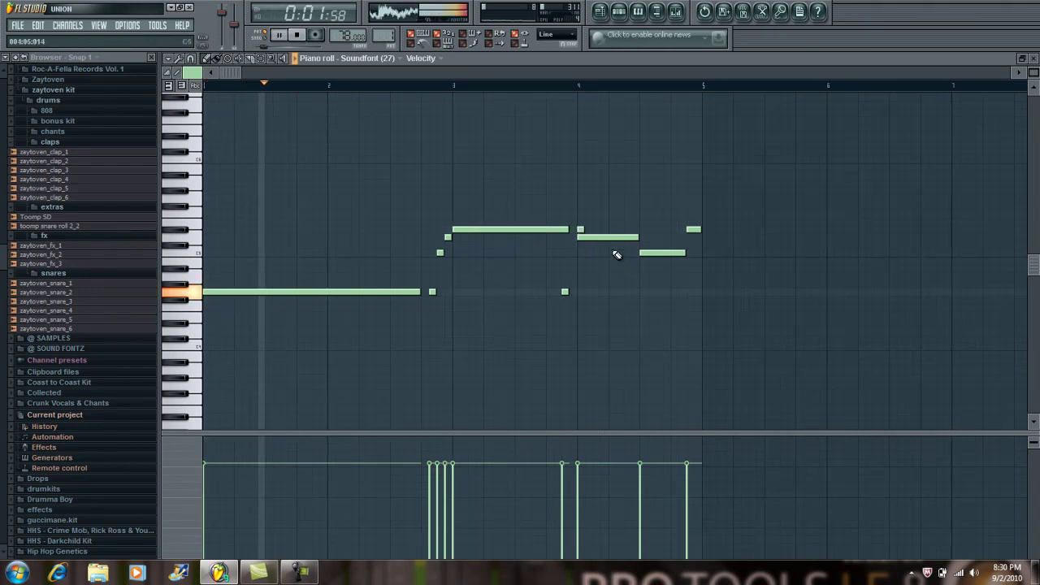
{"action": "left_click_drag", "start_coordinate": [582, 230], "coordinate": [574, 229]}
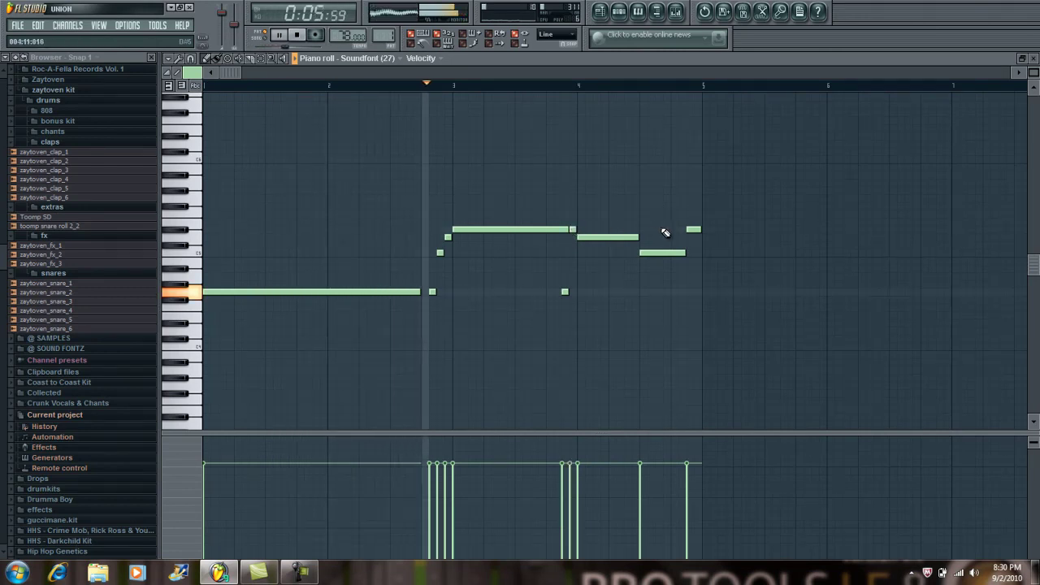
{"action": "right_click", "coordinate": [573, 230]}
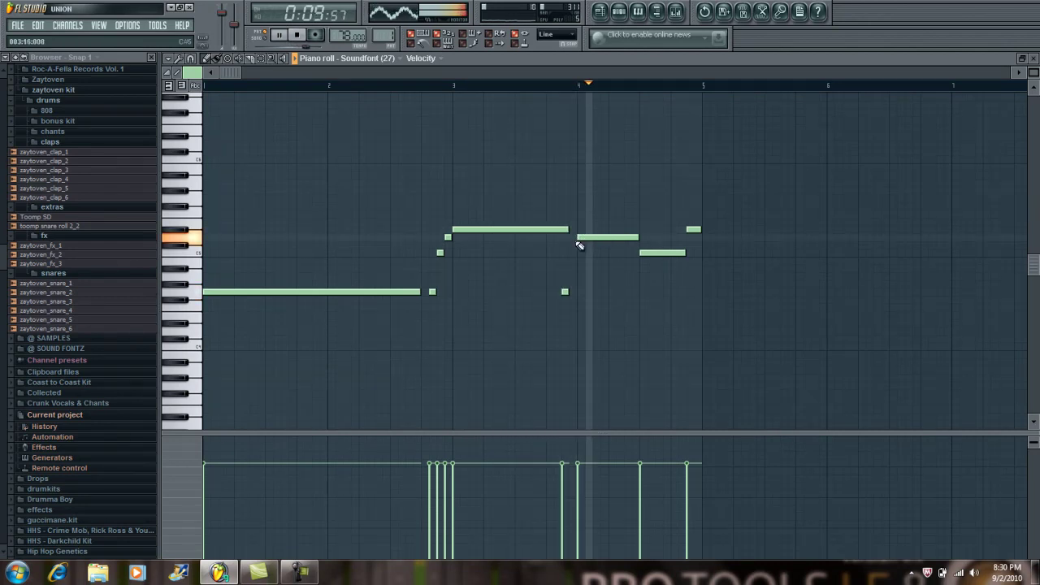
{"action": "left_click_drag", "start_coordinate": [568, 242], "coordinate": [559, 243]}
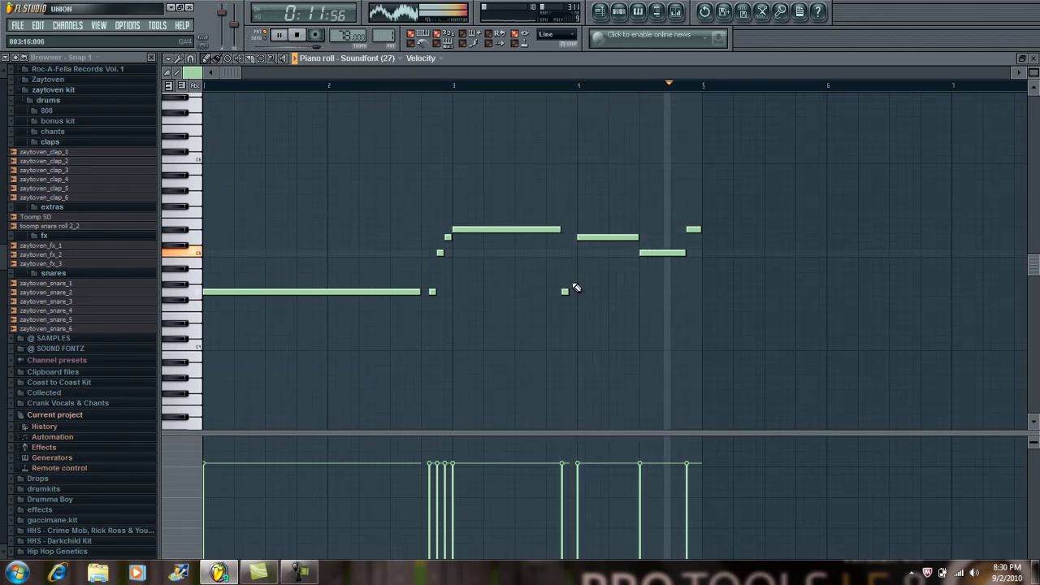
{"action": "left_click_drag", "start_coordinate": [567, 293], "coordinate": [576, 293]}
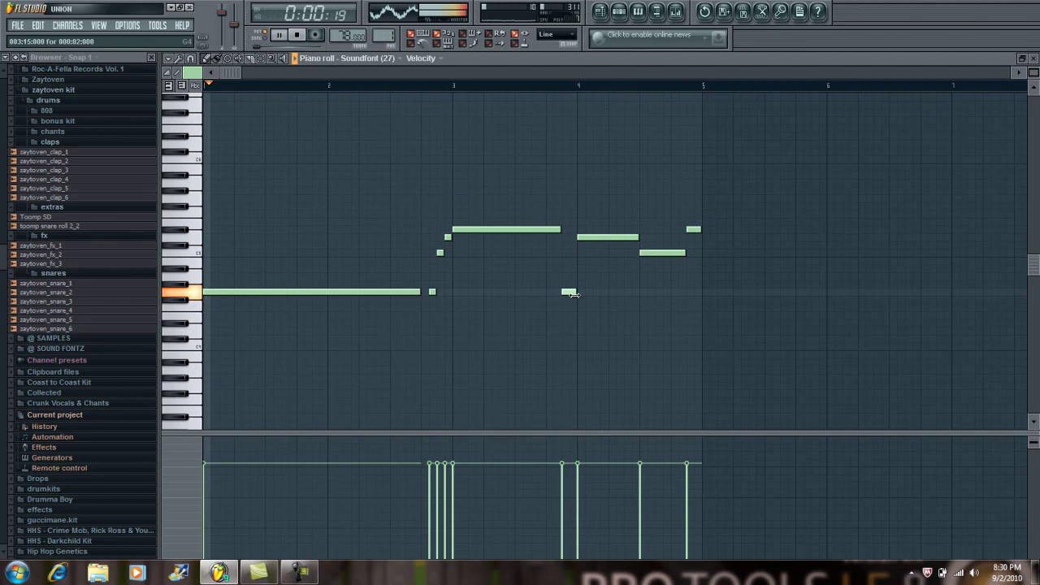
Close the piano roll and mute the Kicks (4) channel.
{"action": "left_click", "coordinate": [1034, 64]}
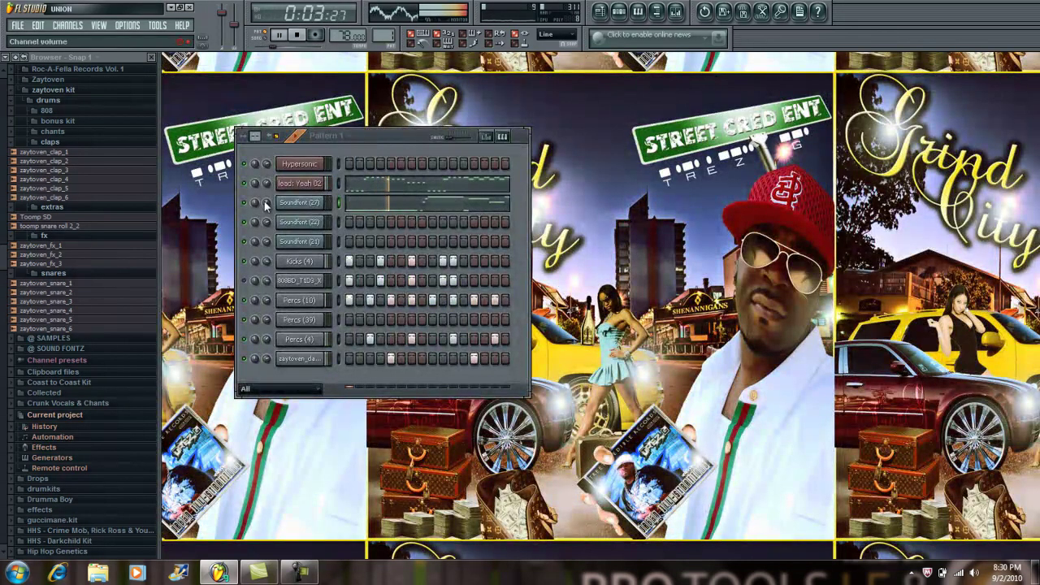
{"action": "left_click", "coordinate": [244, 261]}
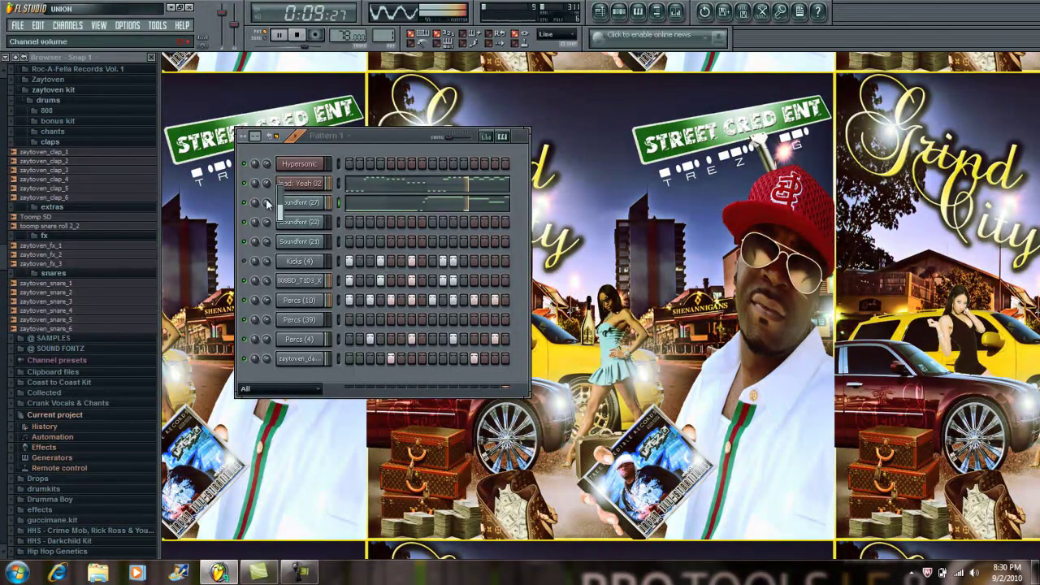
Copy the Soundfont (27) melody and paste it onto Soundfont (21).
{"action": "left_click", "coordinate": [38, 25]}
{"action": "left_click", "coordinate": [57, 50]}
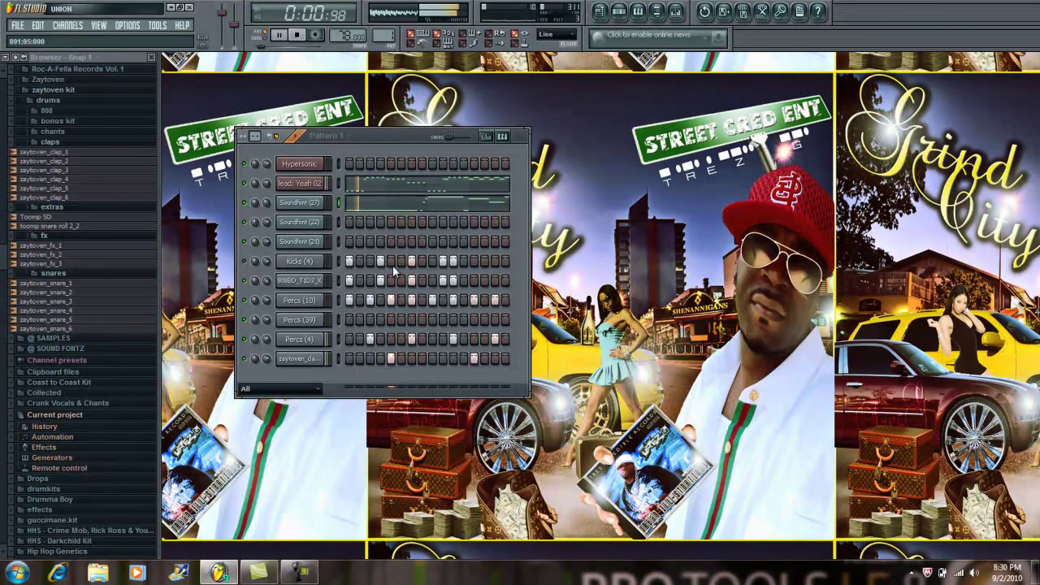
{"action": "left_click", "coordinate": [37, 25]}
{"action": "left_click", "coordinate": [63, 75]}
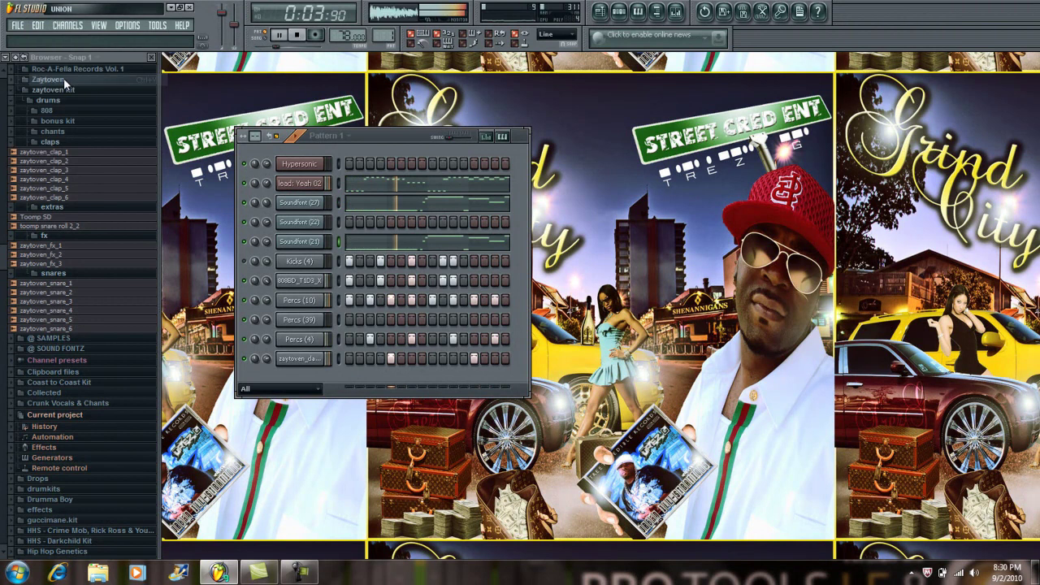
Delete the Soundfont (22) and Soundfont (21) channels from the pattern.
{"action": "right_click", "coordinate": [317, 221]}
{"action": "left_click", "coordinate": [347, 380]}
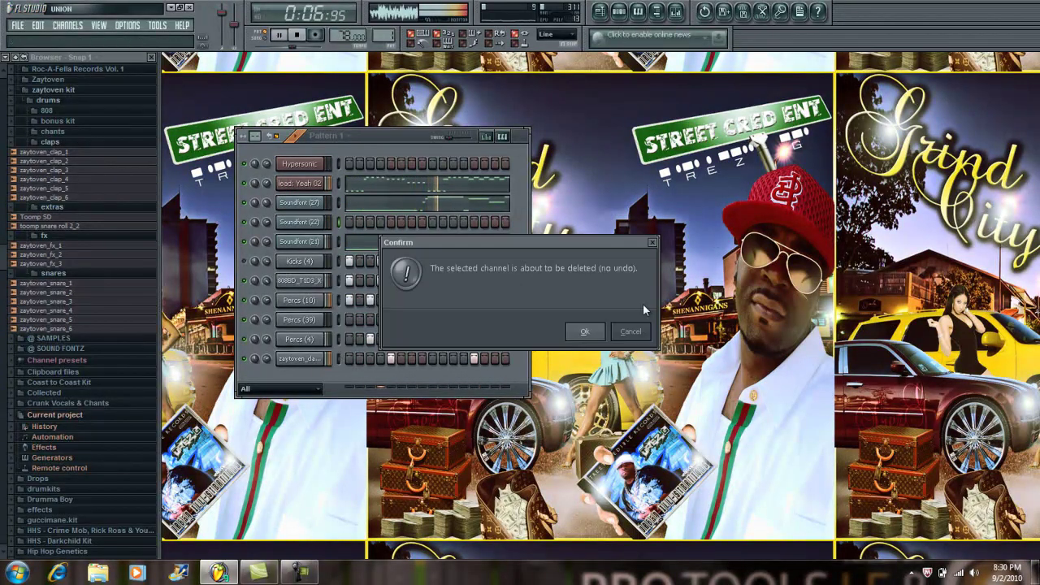
{"action": "left_click", "coordinate": [585, 332]}
{"action": "right_click", "coordinate": [326, 220]}
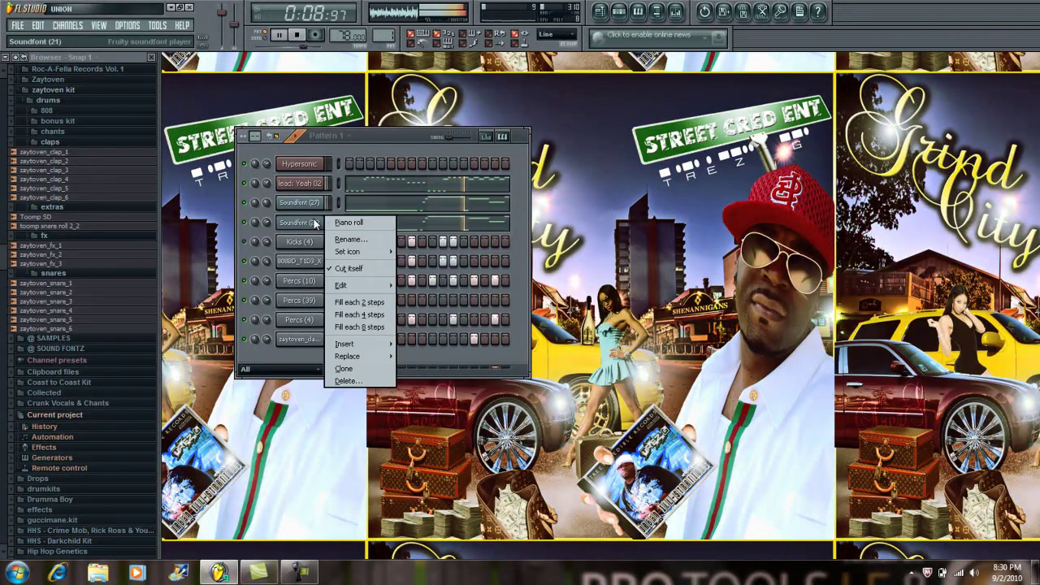
{"action": "left_click", "coordinate": [348, 380]}
{"action": "left_click", "coordinate": [585, 331]}
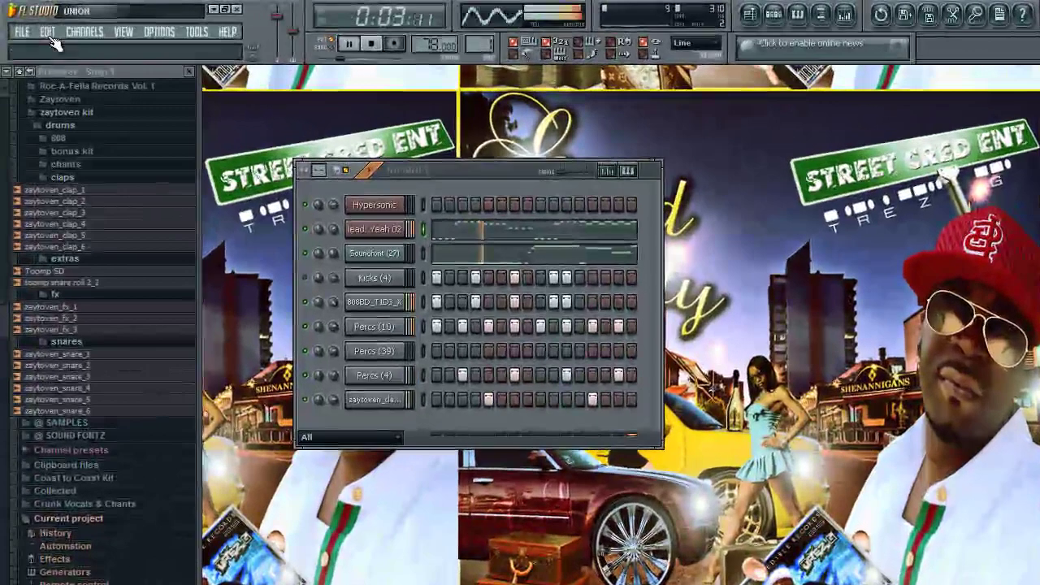
Copy the melody of lead: Yeah 02 and paste it onto the Hypersonic channel.
{"action": "left_click", "coordinate": [51, 36]}
{"action": "left_click", "coordinate": [95, 90]}
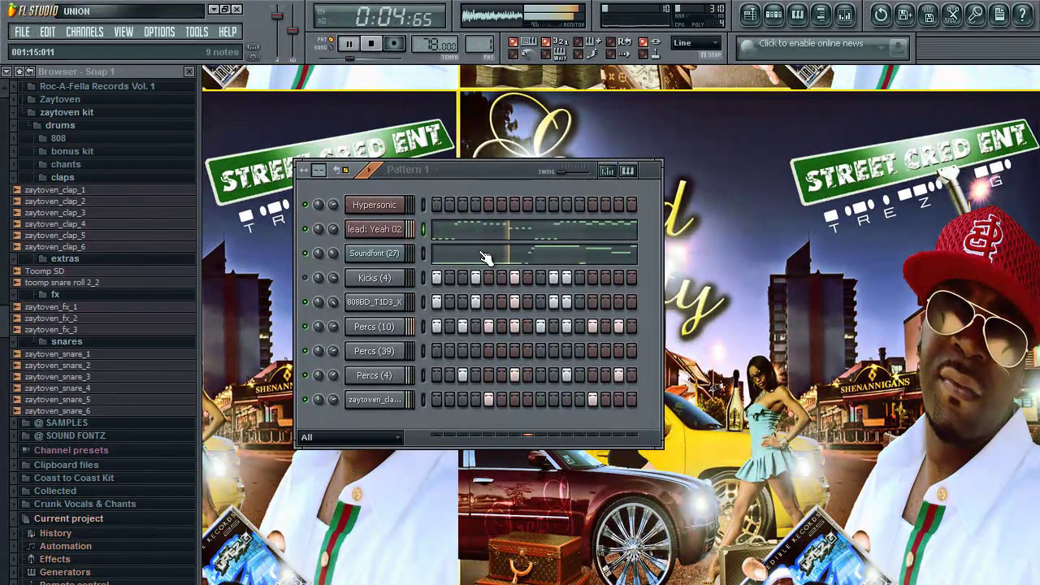
{"action": "left_click", "coordinate": [420, 203]}
{"action": "left_click", "coordinate": [47, 32]}
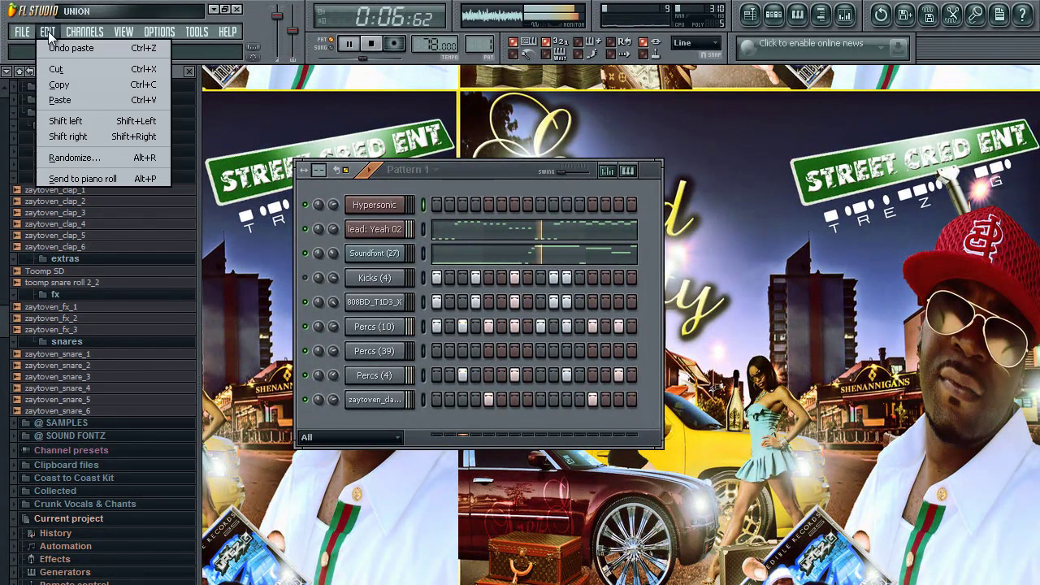
{"action": "left_click", "coordinate": [79, 96]}
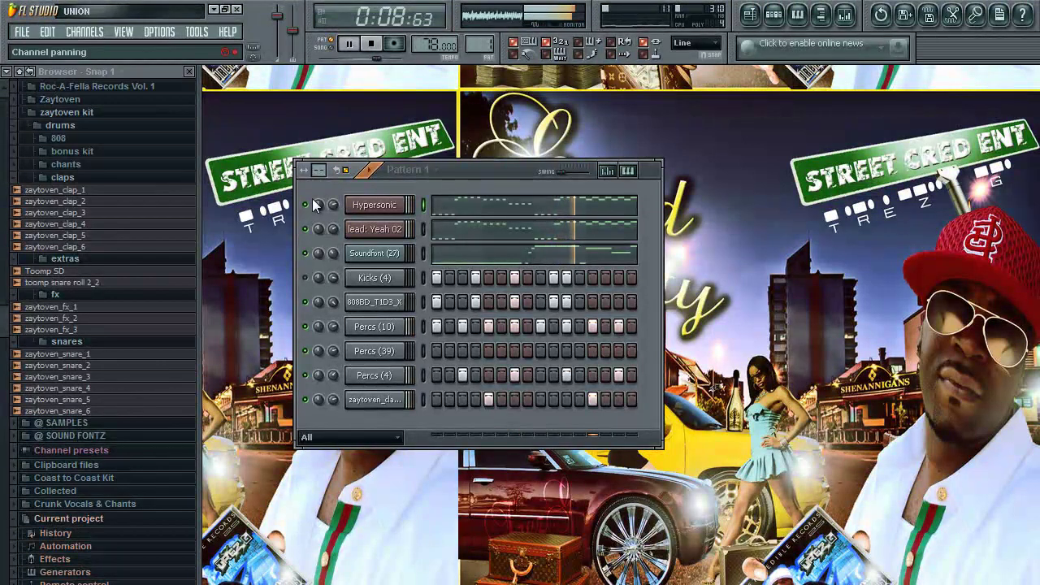
Move Hypersonic's root note down one octave in its channel settings, and close the settings and plugin windows.
{"action": "left_click", "coordinate": [359, 209]}
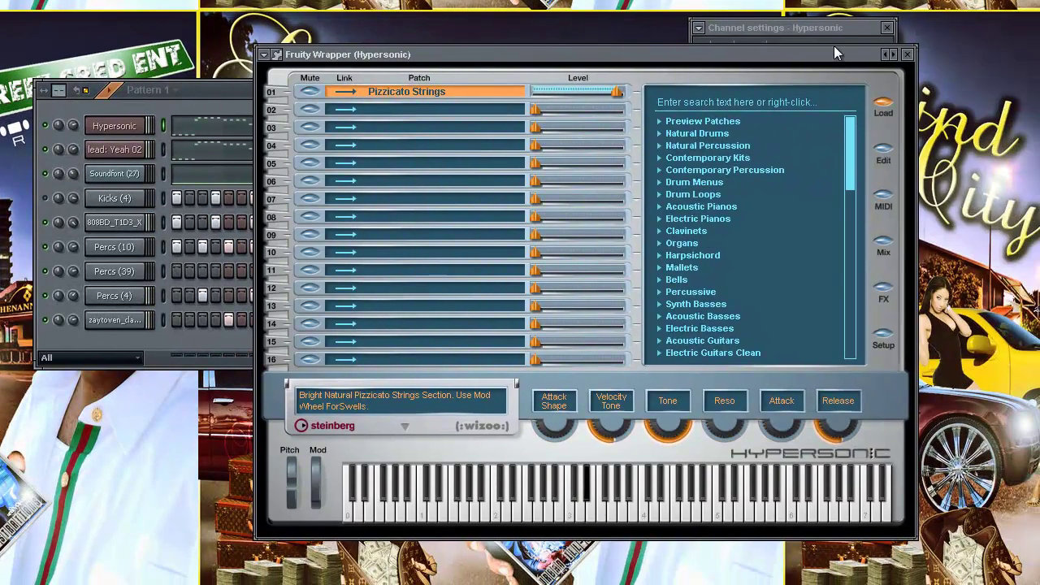
{"action": "left_click_drag", "start_coordinate": [843, 52], "coordinate": [854, 146]}
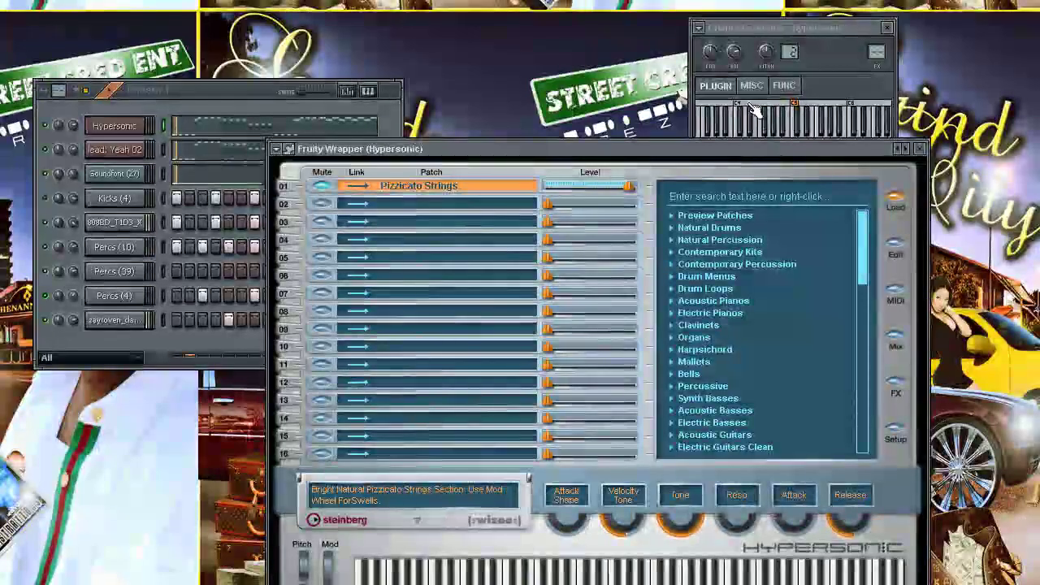
{"action": "left_click", "coordinate": [741, 109]}
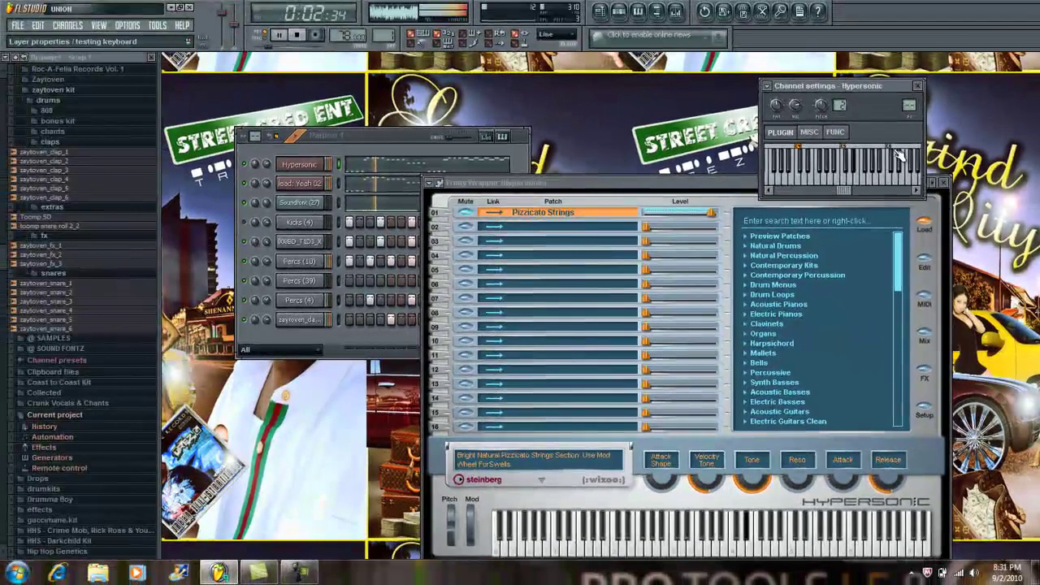
{"action": "left_click", "coordinate": [917, 85]}
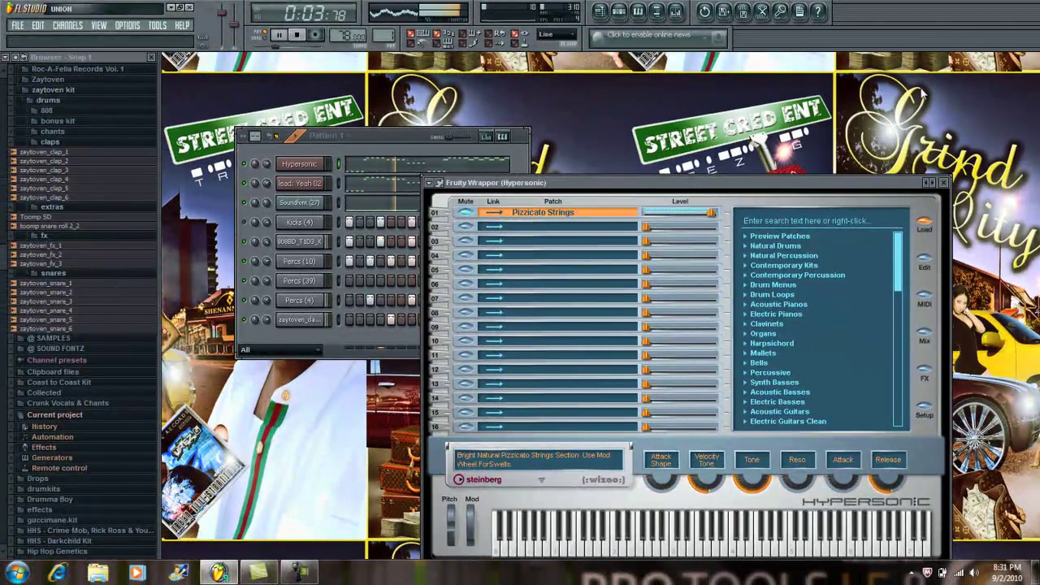
{"action": "left_click", "coordinate": [944, 183]}
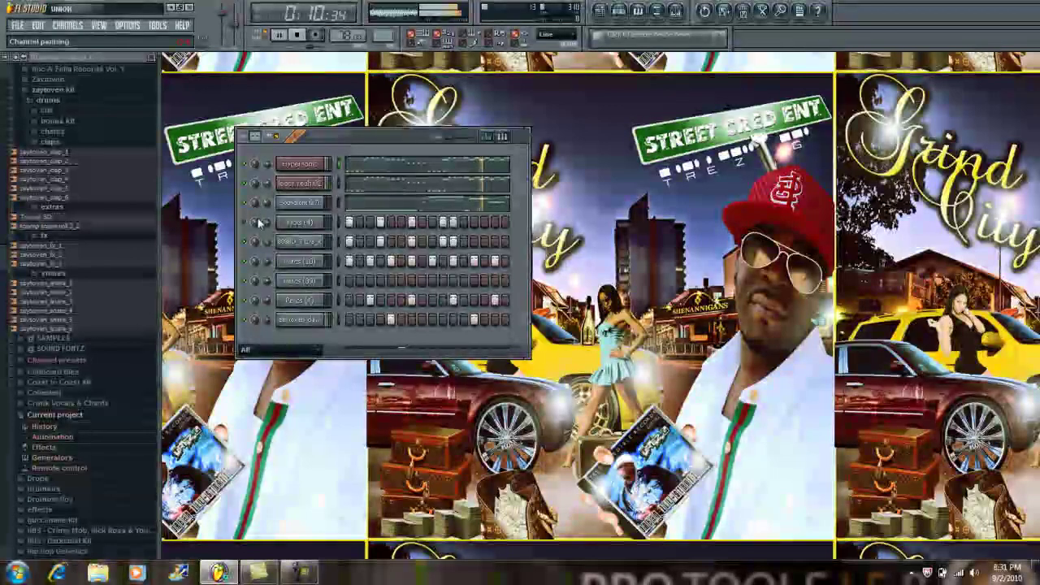
Find Zaytoven Chant in the Chant folder of the Ultimate Zaytoven Kit and add it as a new channel below the claps.
{"action": "left_click", "coordinate": [39, 81]}
{"action": "scroll", "coordinate": [67, 74], "scroll_direction": "up", "scroll_amount": 1}
{"action": "left_click", "coordinate": [61, 68]}
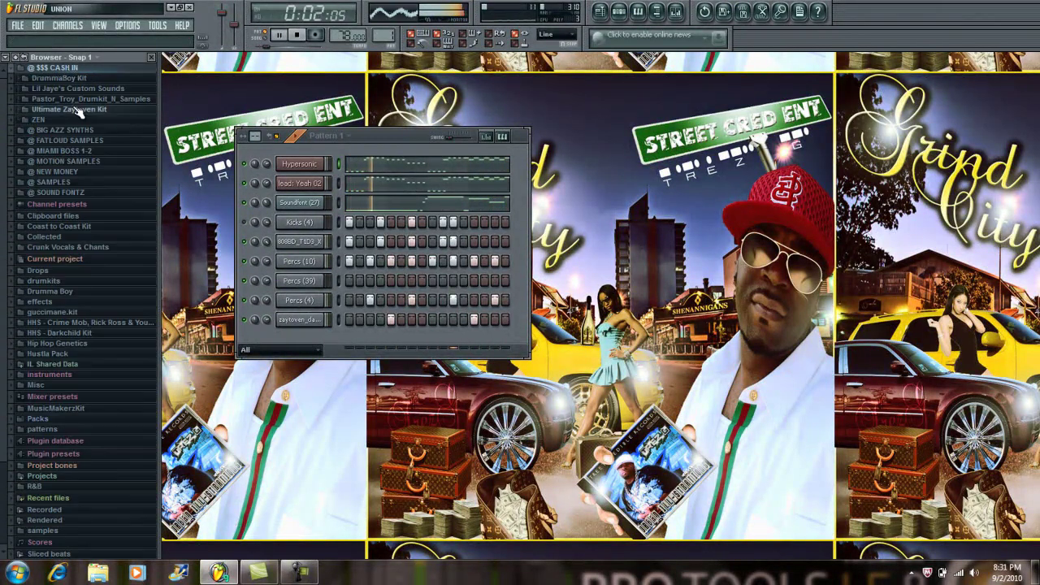
{"action": "left_click", "coordinate": [80, 109]}
{"action": "left_click", "coordinate": [80, 120]}
{"action": "left_click", "coordinate": [81, 131]}
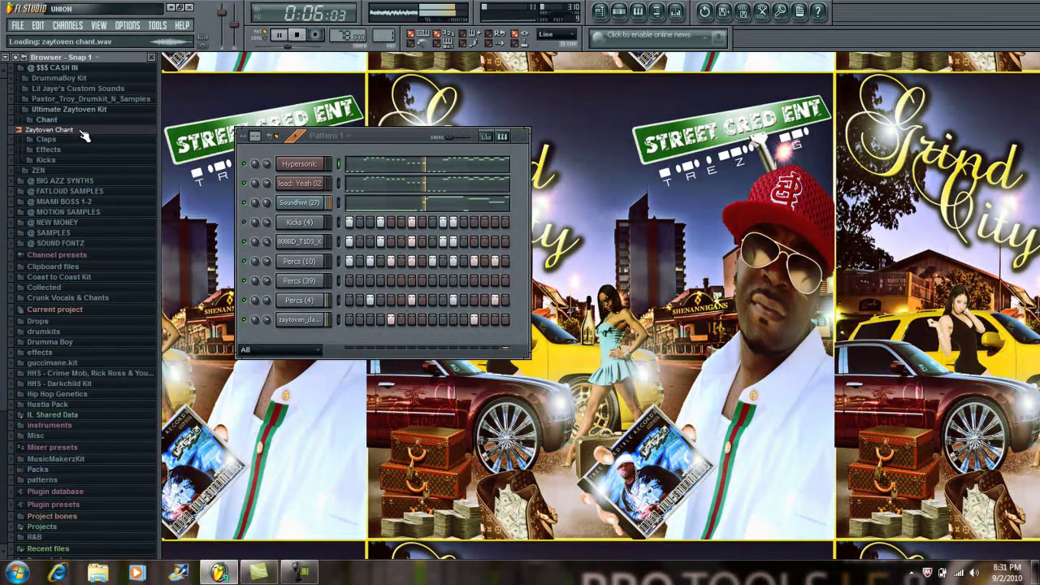
{"action": "left_click_drag", "start_coordinate": [84, 135], "coordinate": [312, 337]}
Sequence Zaytoven Chant on steps 3, 7, 11 and 15, and collapse the browser folders.
{"action": "left_click", "coordinate": [370, 339]}
{"action": "left_click", "coordinate": [411, 339]}
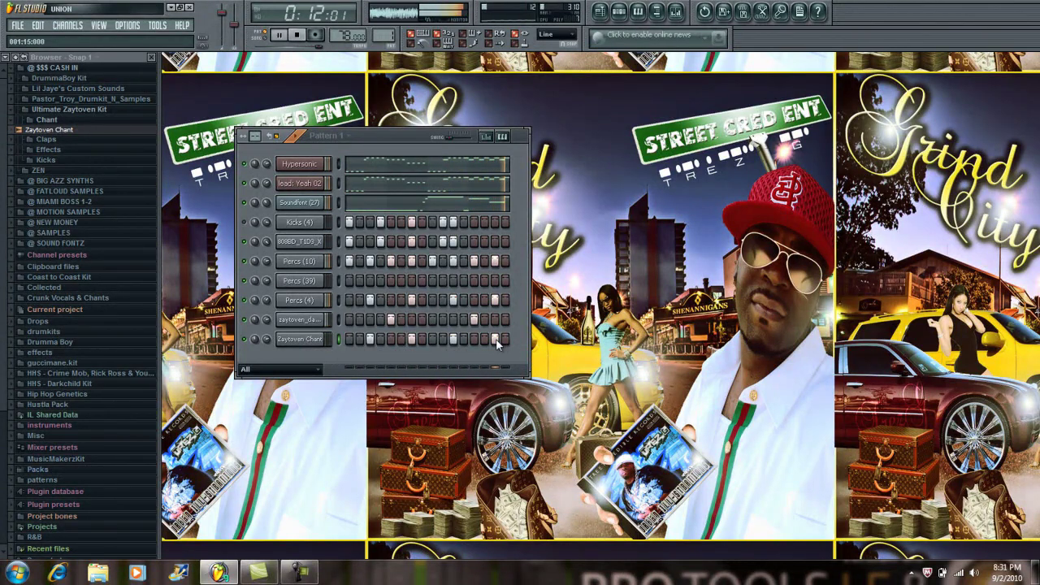
{"action": "left_click", "coordinate": [19, 59]}
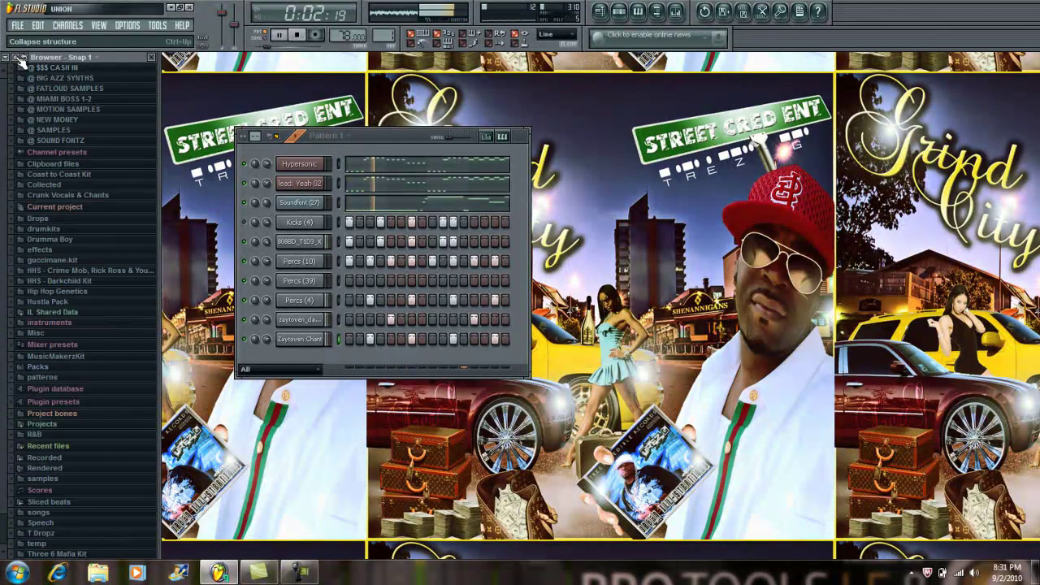
{"action": "left_click", "coordinate": [69, 26]}
{"action": "mouse_move", "coordinate": [72, 38]}
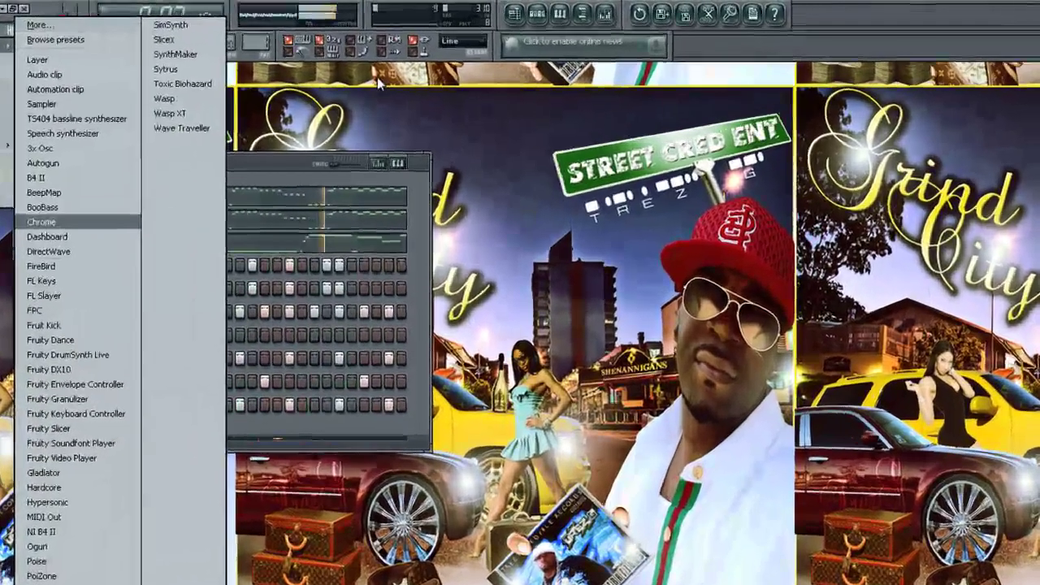
{"action": "left_click", "coordinate": [482, 86]}
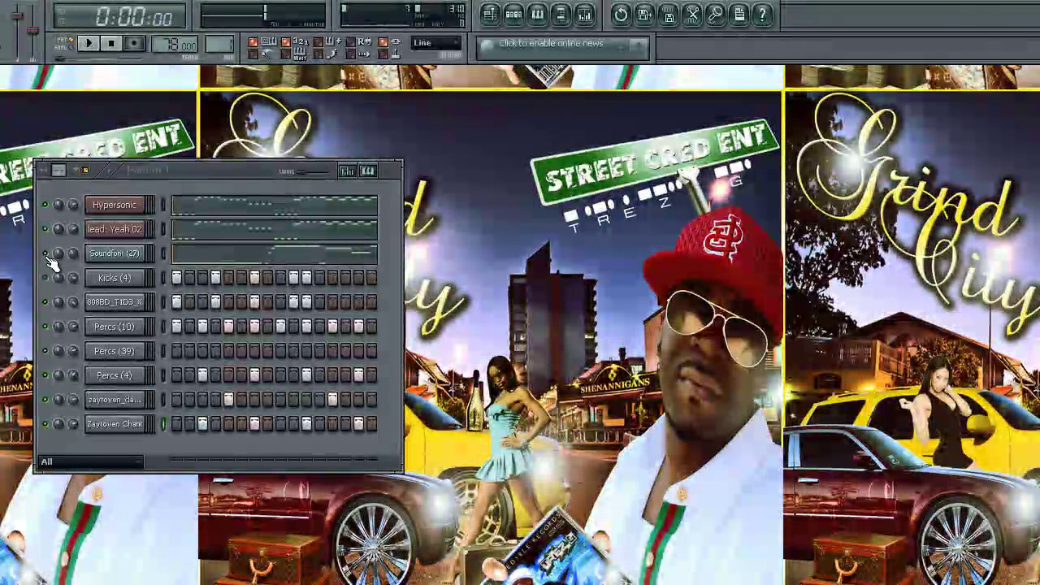
Solo the Soundfont (27) channel, play the pattern to audition it, and open the channel's settings.
{"action": "right_click", "coordinate": [51, 263]}
{"action": "left_click", "coordinate": [53, 264], "text": "ctrl"}
{"action": "key", "text": "space"}
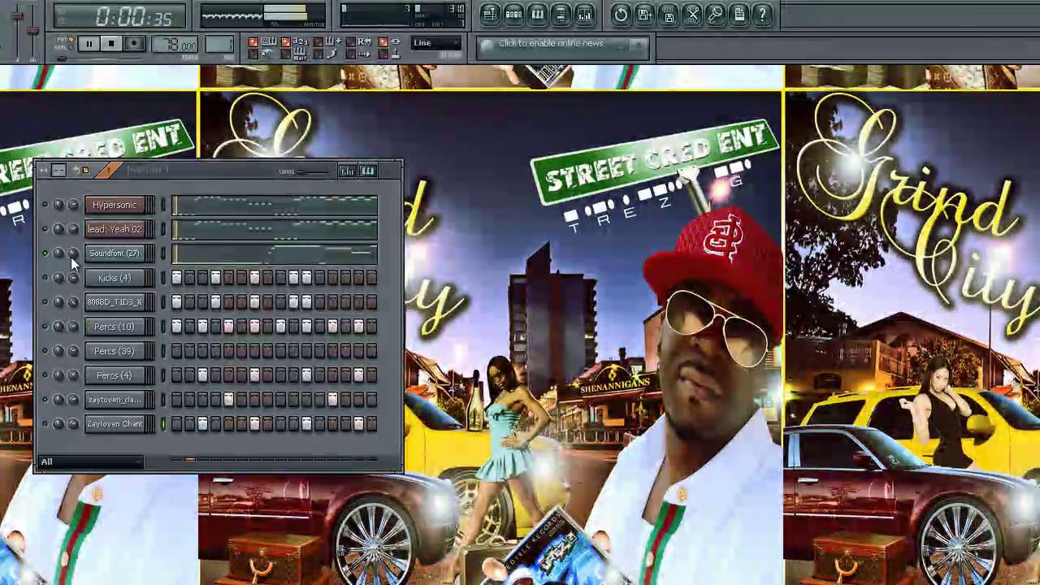
{"action": "left_click", "coordinate": [122, 254]}
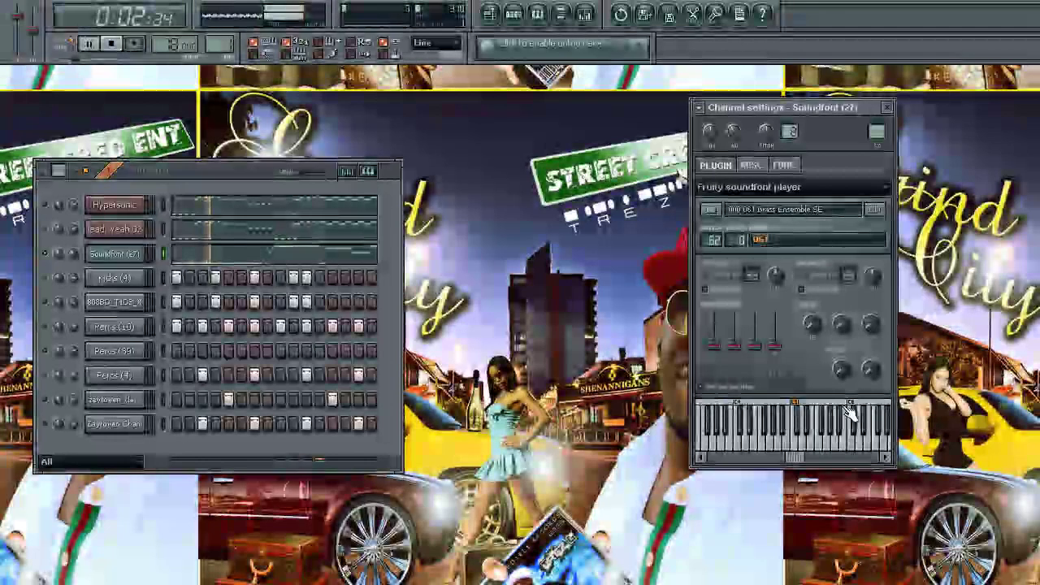
{"action": "key", "text": "space"}
{"action": "key", "text": "space"}
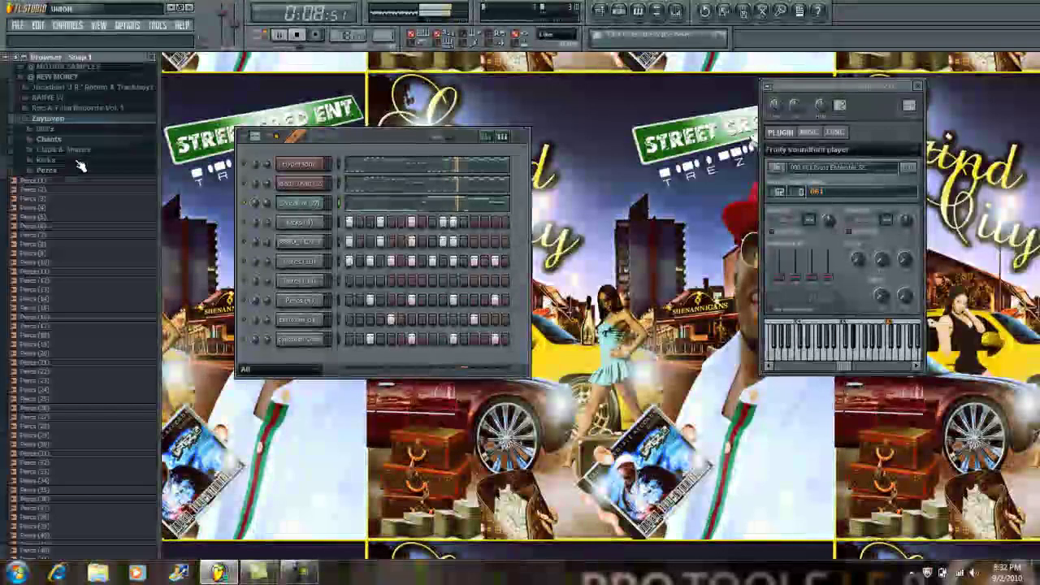
Find zaytoven_fx_1 in the fx folder of the zaytoven kit's drums and add it as a new channel.
{"action": "left_click", "coordinate": [77, 120]}
{"action": "left_click", "coordinate": [83, 130]}
{"action": "left_click", "coordinate": [83, 131]}
{"action": "left_click", "coordinate": [84, 141]}
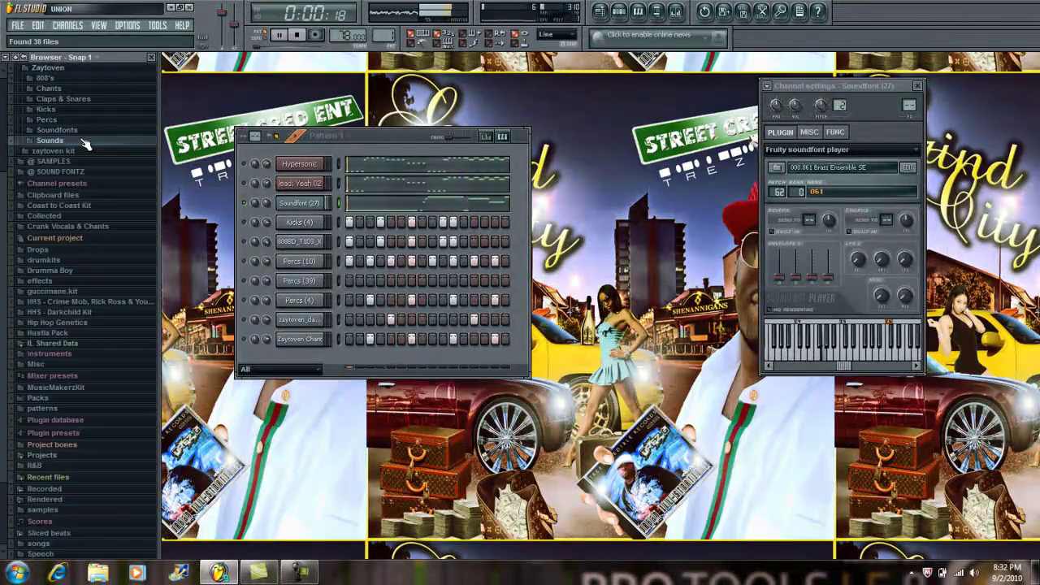
{"action": "left_click", "coordinate": [84, 151]}
{"action": "left_click", "coordinate": [85, 161]}
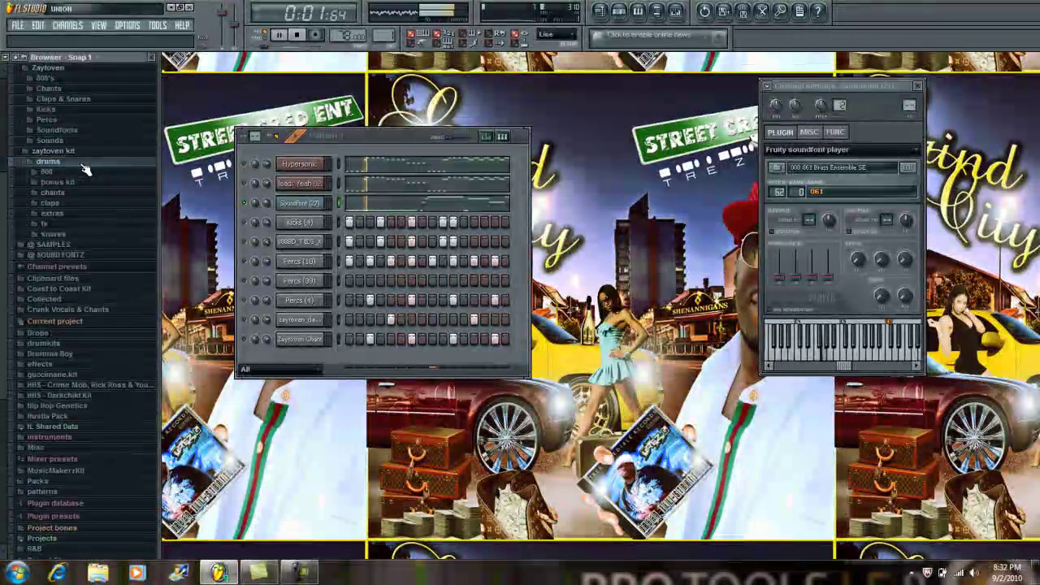
{"action": "left_click", "coordinate": [75, 223]}
{"action": "left_click", "coordinate": [78, 252]}
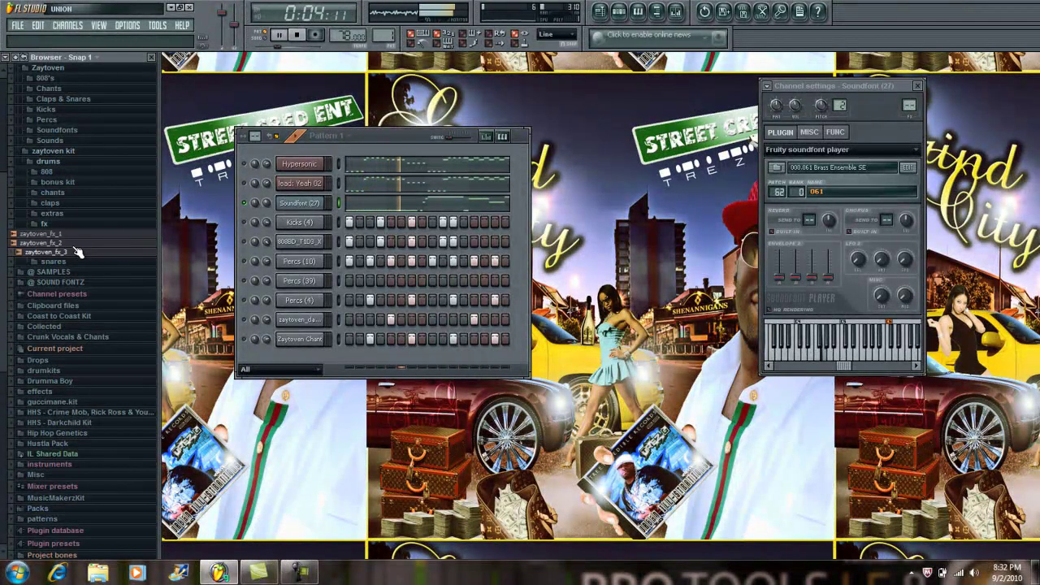
{"action": "left_click", "coordinate": [78, 235]}
{"action": "right_click", "coordinate": [78, 236]}
{"action": "left_click", "coordinate": [114, 246]}
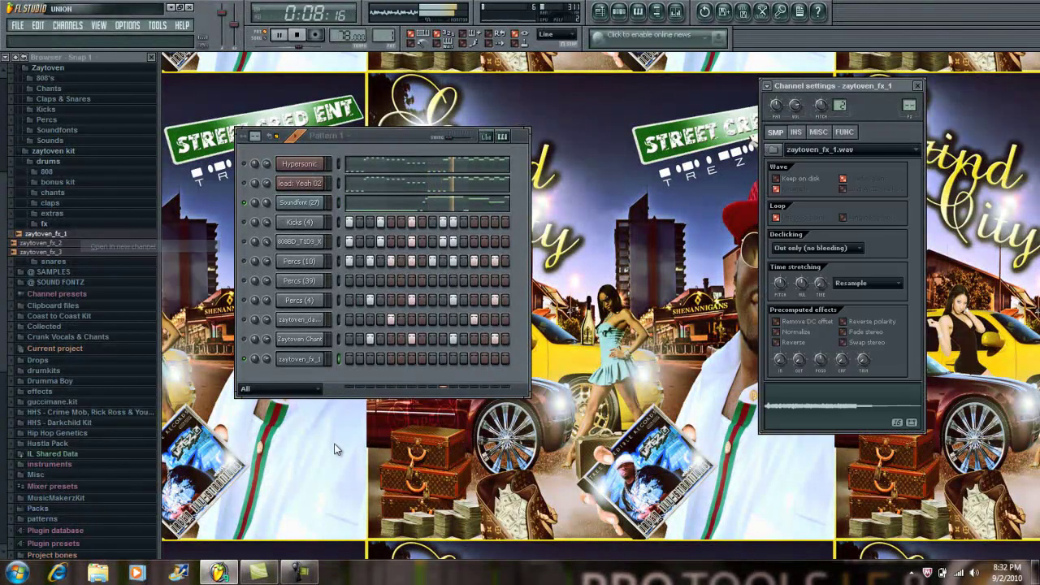
Draw a C note slightly over one bar long at bar 4 for zaytoven_fx_1, and lower the channel's volume.
{"action": "right_click", "coordinate": [298, 360]}
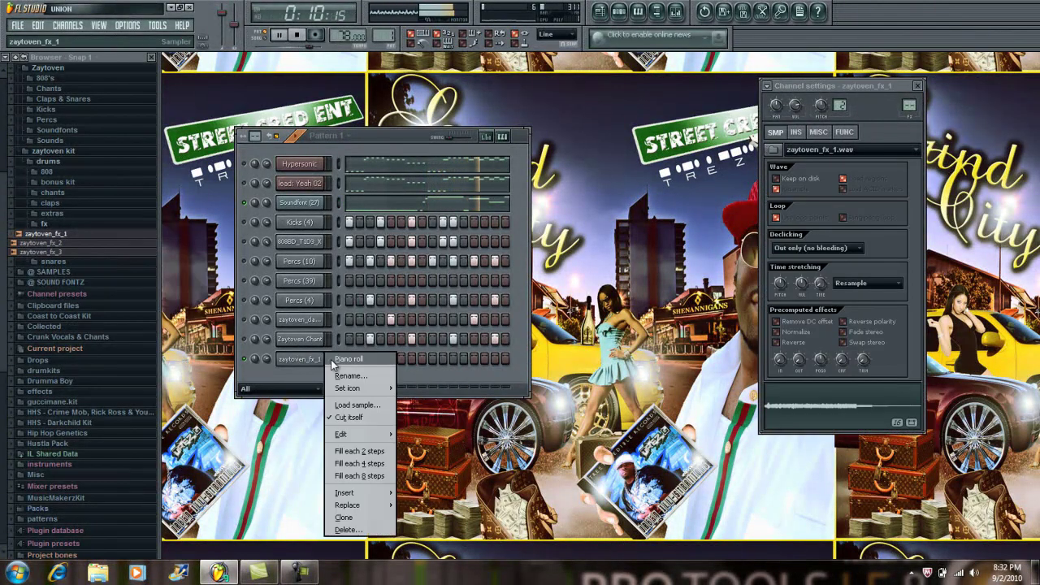
{"action": "left_click", "coordinate": [333, 367]}
{"action": "scroll", "coordinate": [398, 93], "scroll_direction": "right", "scroll_amount": 2}
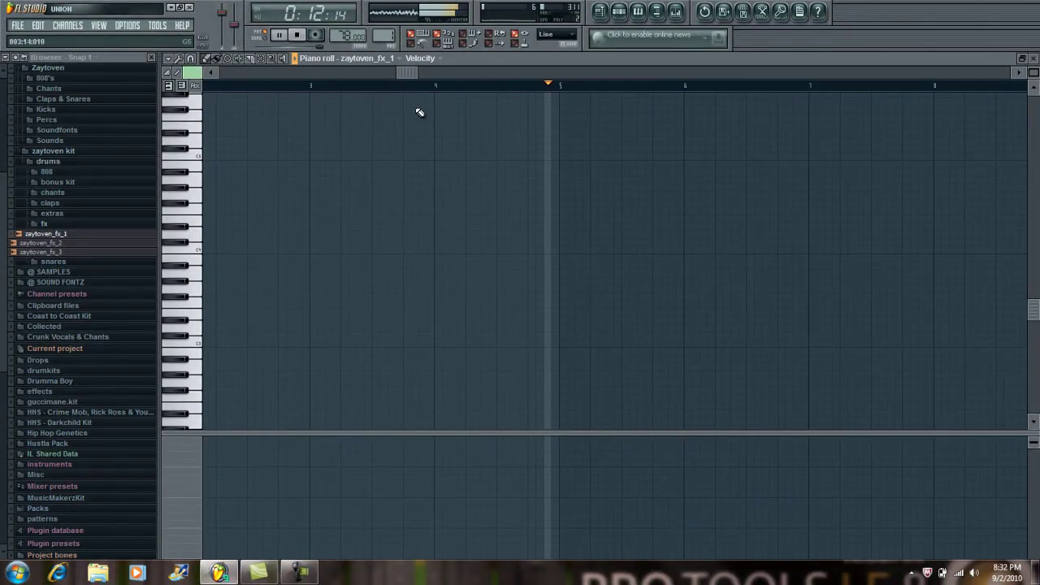
{"action": "left_click_drag", "start_coordinate": [447, 156], "coordinate": [567, 166]}
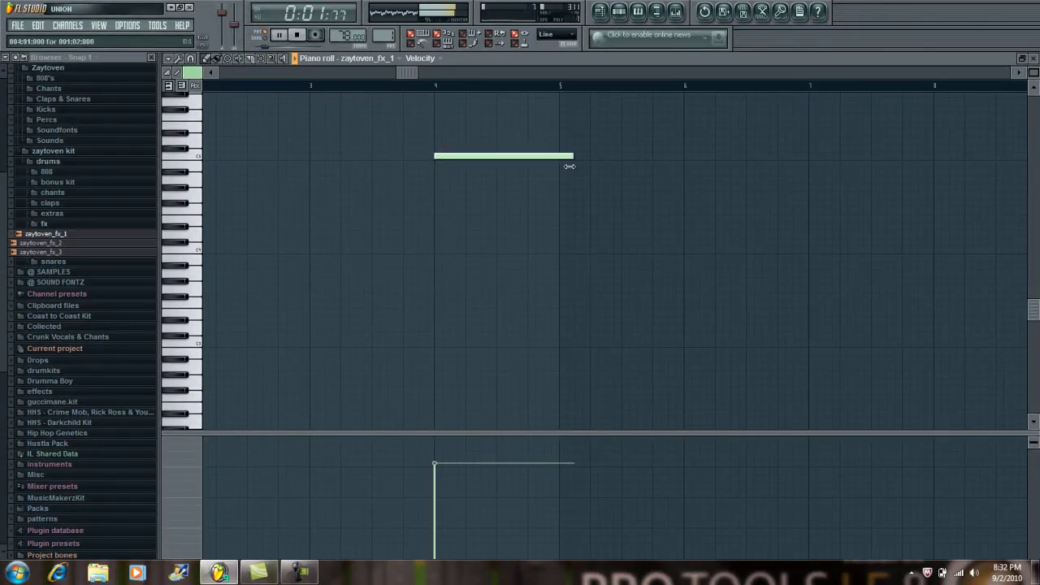
{"action": "left_click", "coordinate": [1034, 58]}
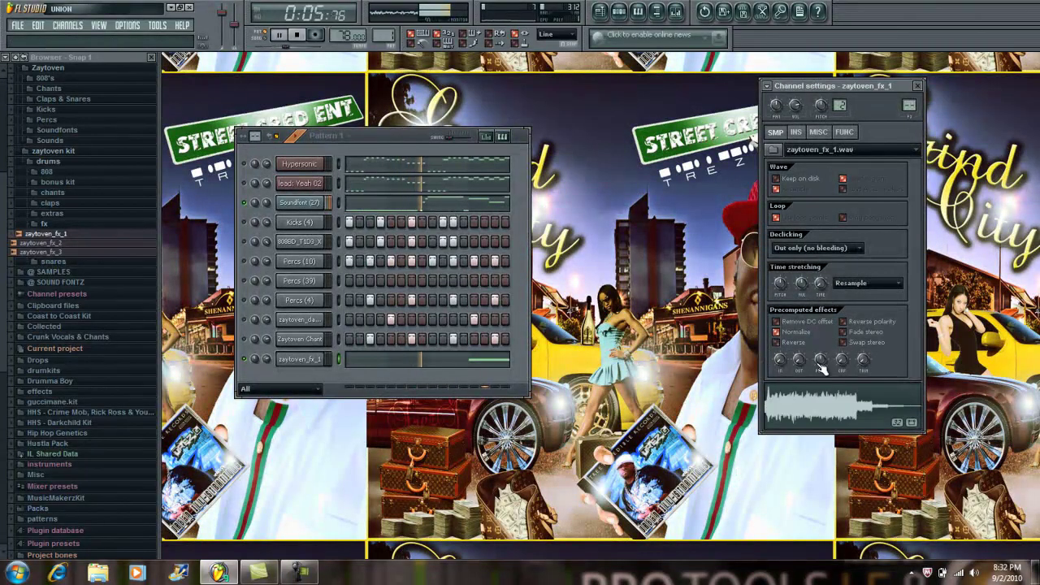
{"action": "left_click_drag", "start_coordinate": [262, 362], "coordinate": [273, 405]}
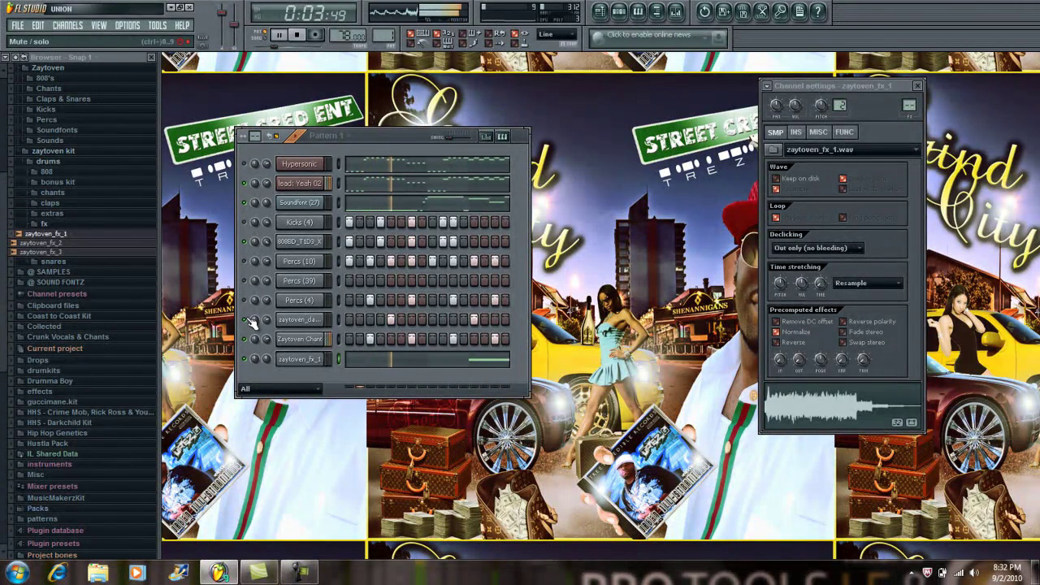
Normalize the zaytoven_clap_3 sample and fill all 16 steps of the Percs (10) channel.
{"action": "left_click", "coordinate": [300, 320]}
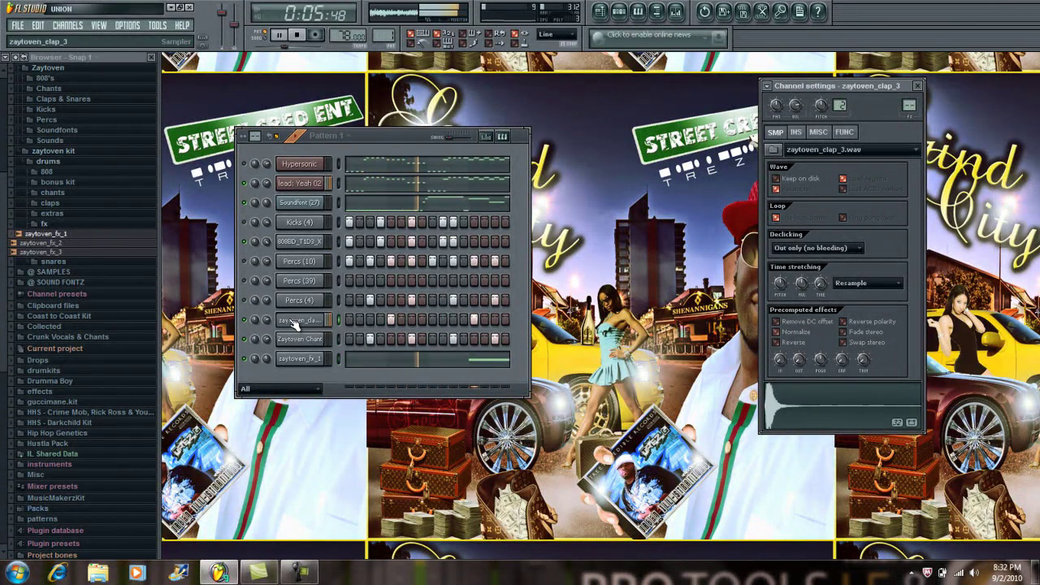
{"action": "left_click", "coordinate": [773, 332]}
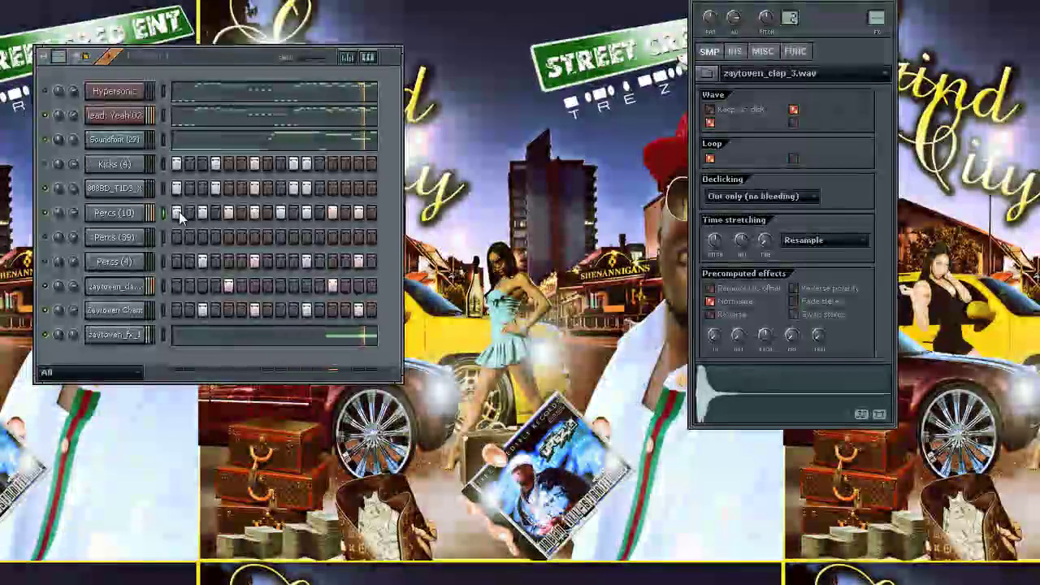
{"action": "left_click_drag", "start_coordinate": [178, 211], "coordinate": [375, 212]}
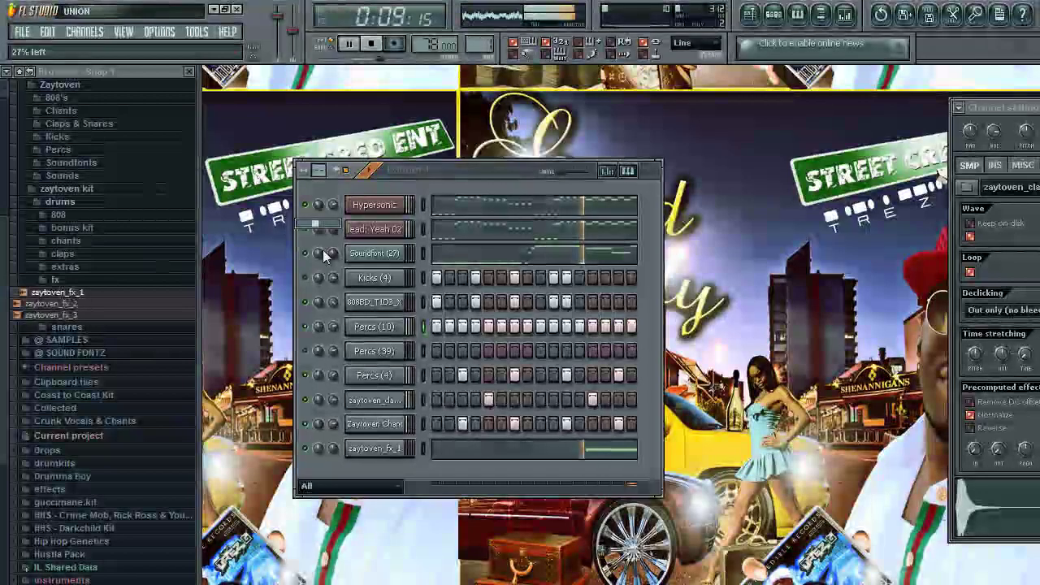
Find Lil Jaye's Crunk Whistle in Lil Jaye's Custom Sounds and add it as a new channel below zaytoven_fx_1.
{"action": "left_click", "coordinate": [23, 85]}
{"action": "left_click", "coordinate": [49, 85]}
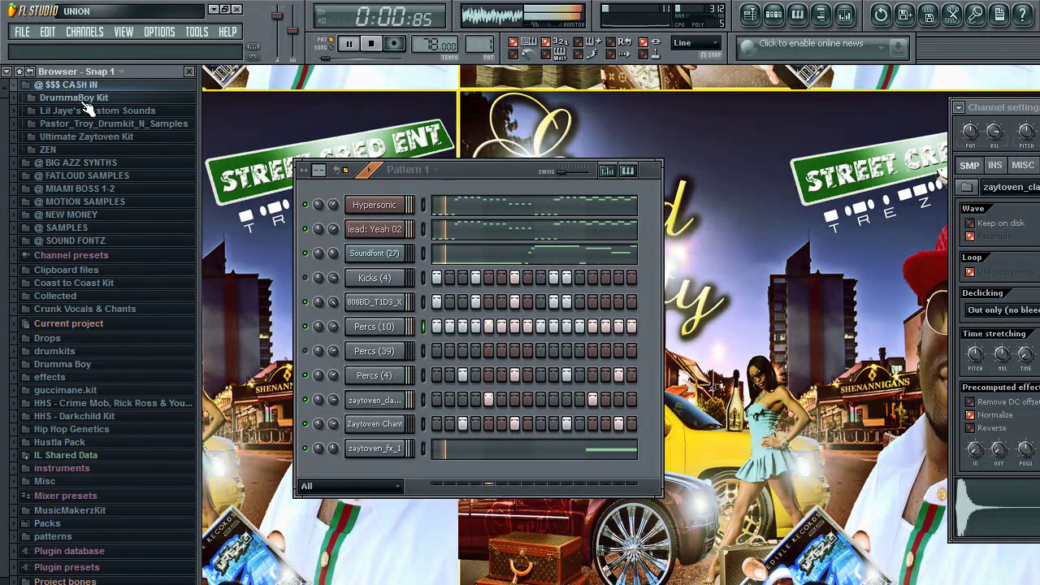
{"action": "left_click", "coordinate": [86, 110]}
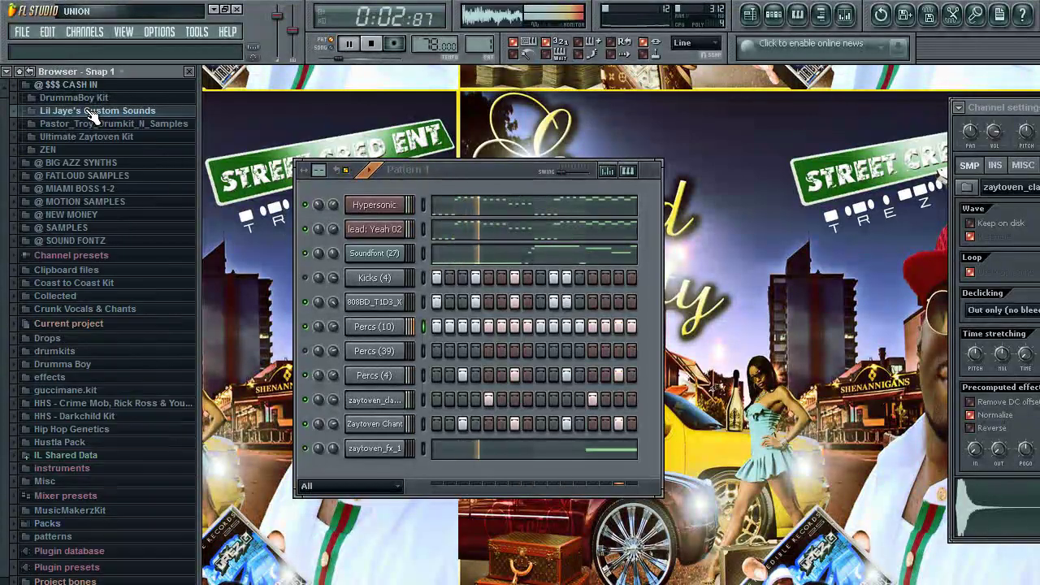
{"action": "left_click", "coordinate": [112, 138]}
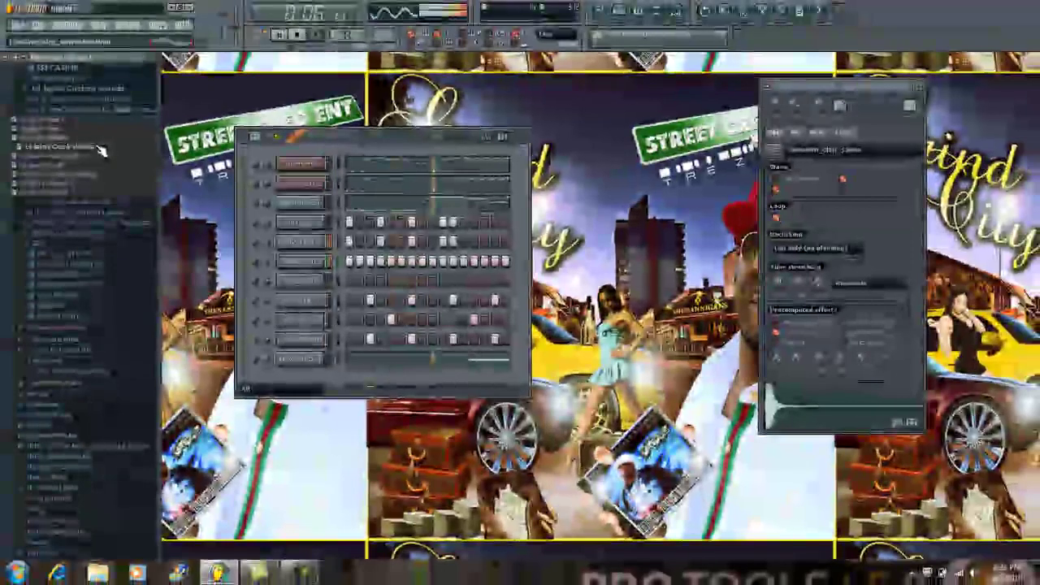
{"action": "left_click_drag", "start_coordinate": [101, 151], "coordinate": [312, 376]}
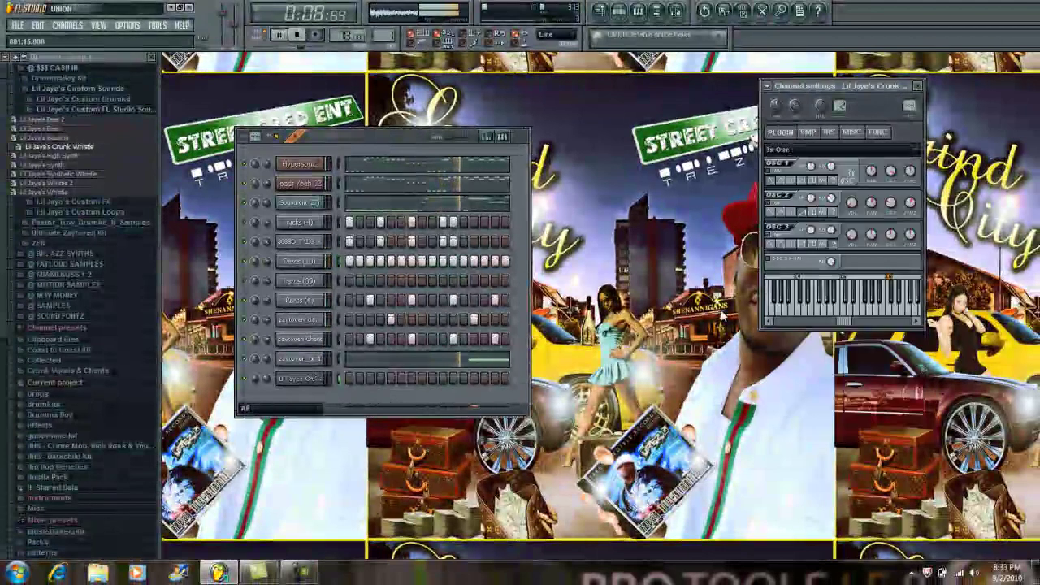
Look through the channel settings of Lil Jaye's Crunk Whistle and lower its channel volume to about 62%.
{"action": "left_click", "coordinate": [811, 133]}
{"action": "left_click", "coordinate": [850, 133]}
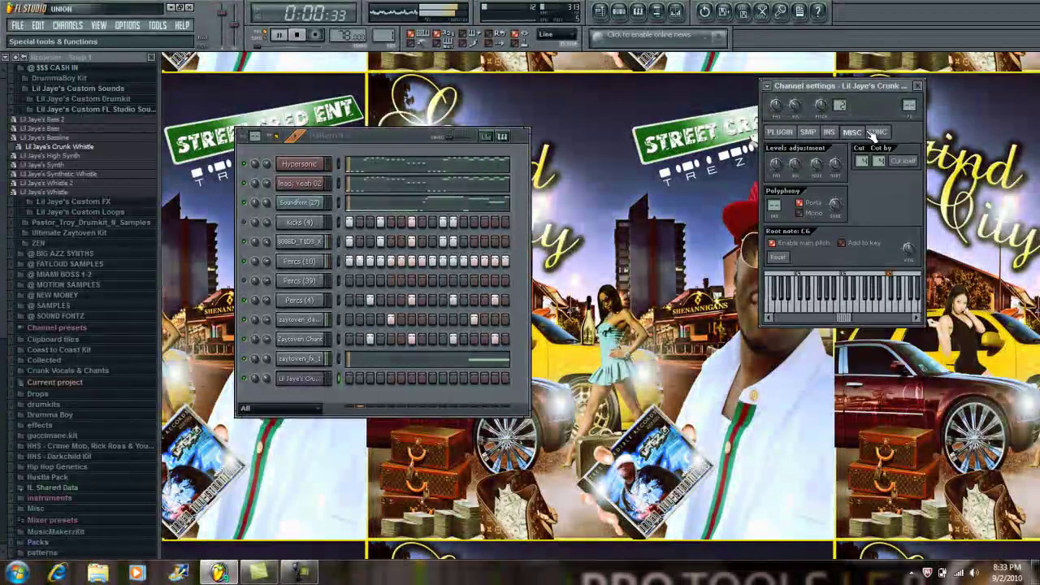
{"action": "left_click", "coordinate": [876, 133]}
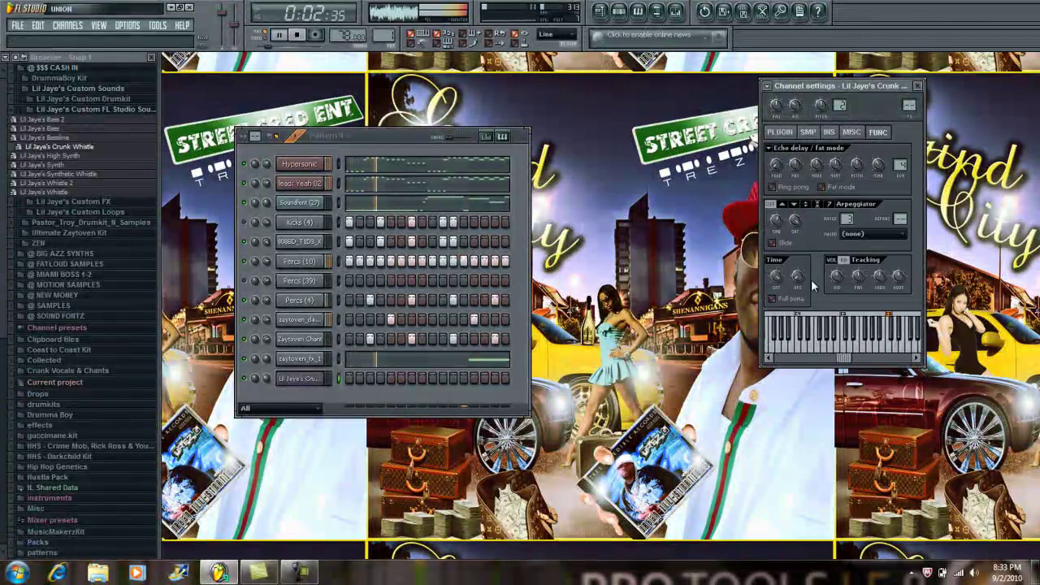
{"action": "left_click", "coordinate": [780, 133]}
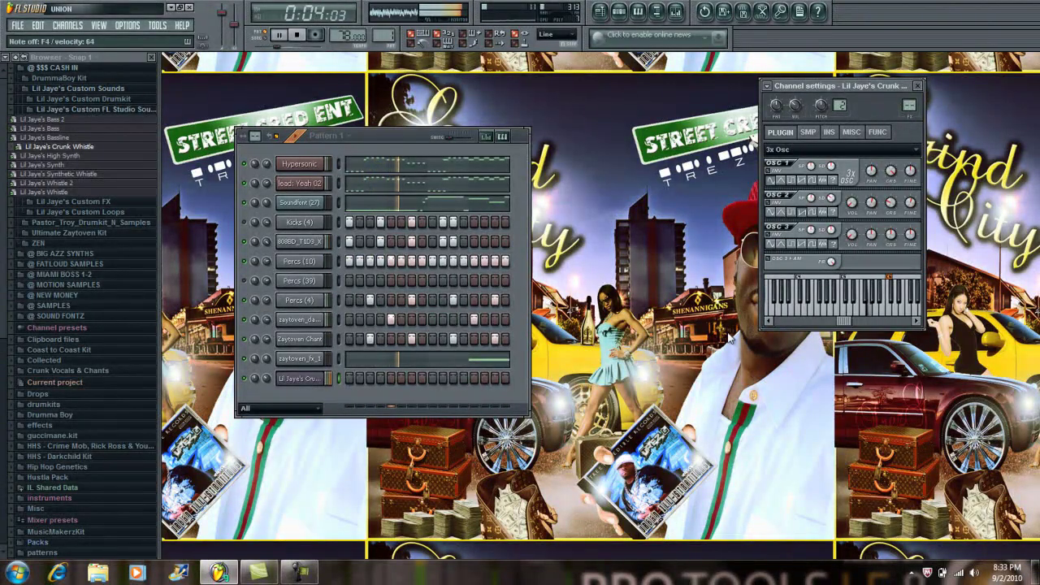
{"action": "left_click", "coordinate": [265, 378]}
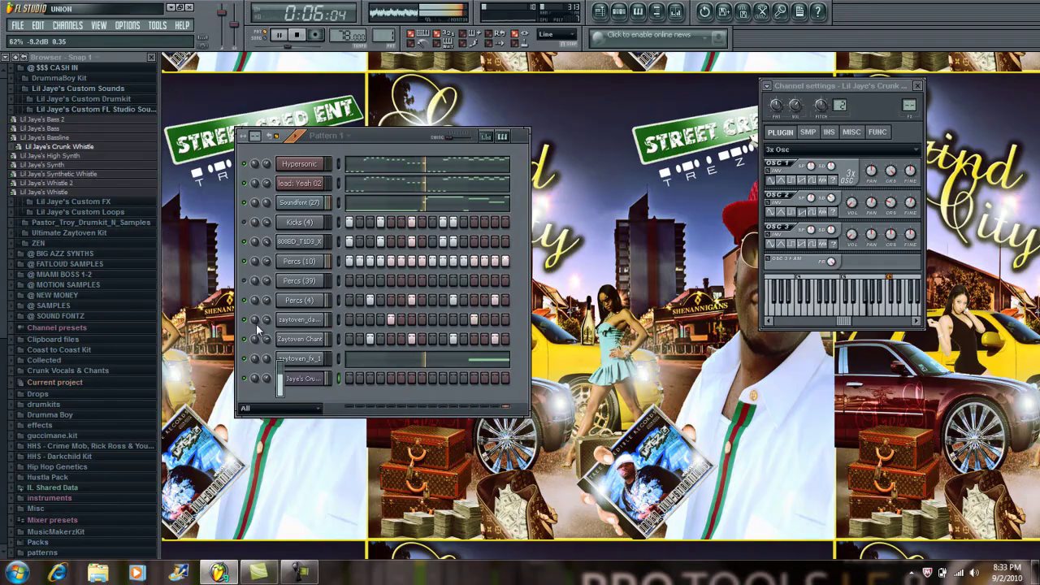
{"action": "left_click_drag", "start_coordinate": [261, 357], "coordinate": [264, 362]}
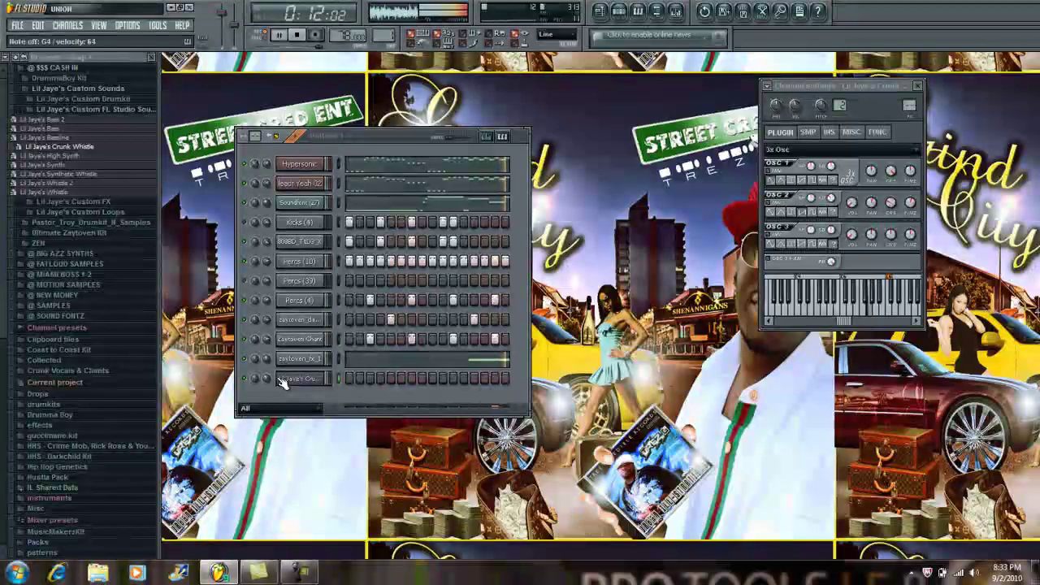
Record an alternating two-note part for Lil Jaye's Crunk Whistle over the playing pattern, and stop the playback.
{"action": "left_click", "coordinate": [282, 34]}
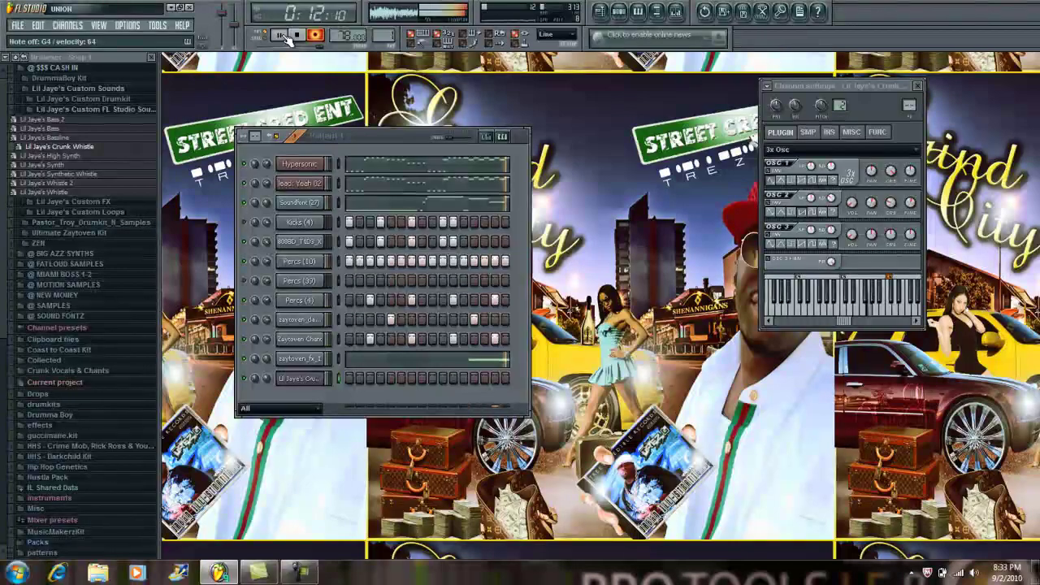
{"action": "left_click", "coordinate": [298, 35]}
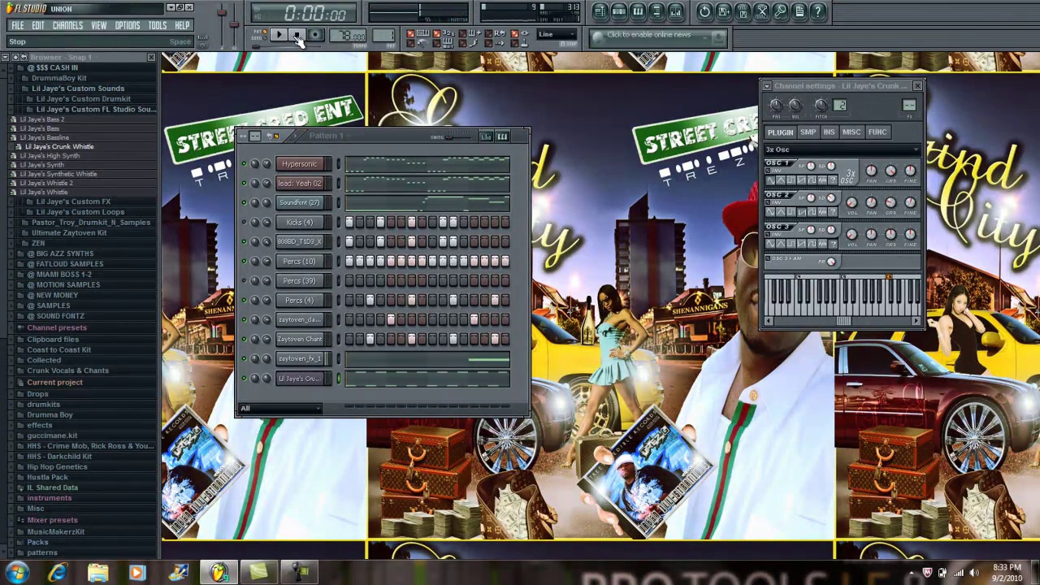
Solo the Lil Jaye's Crunk Whistle channel and open its recorded notes in the piano roll.
{"action": "right_click", "coordinate": [253, 381]}
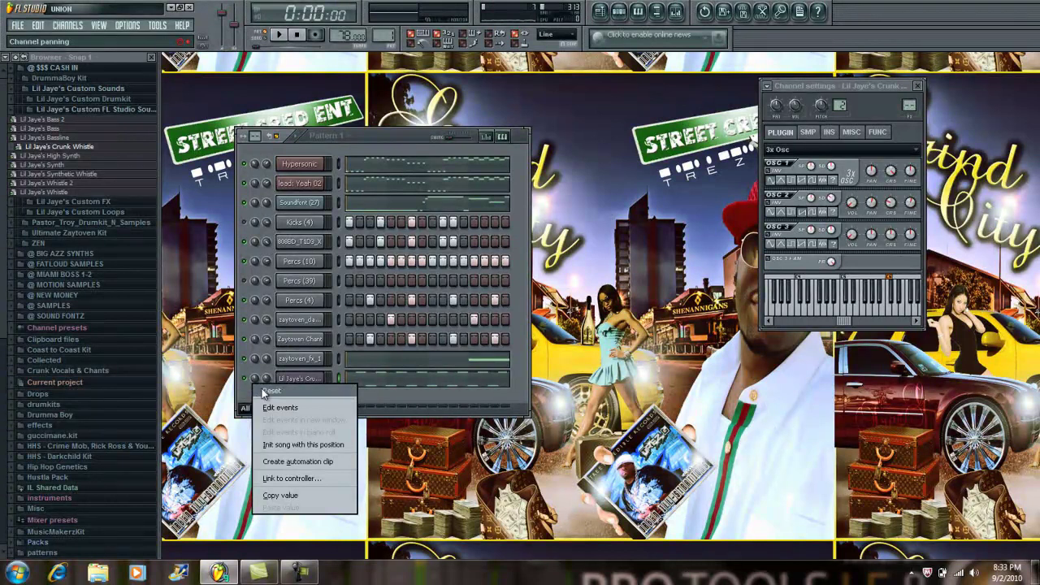
{"action": "left_click", "coordinate": [250, 384]}
{"action": "right_click", "coordinate": [251, 382]}
{"action": "left_click", "coordinate": [252, 387]}
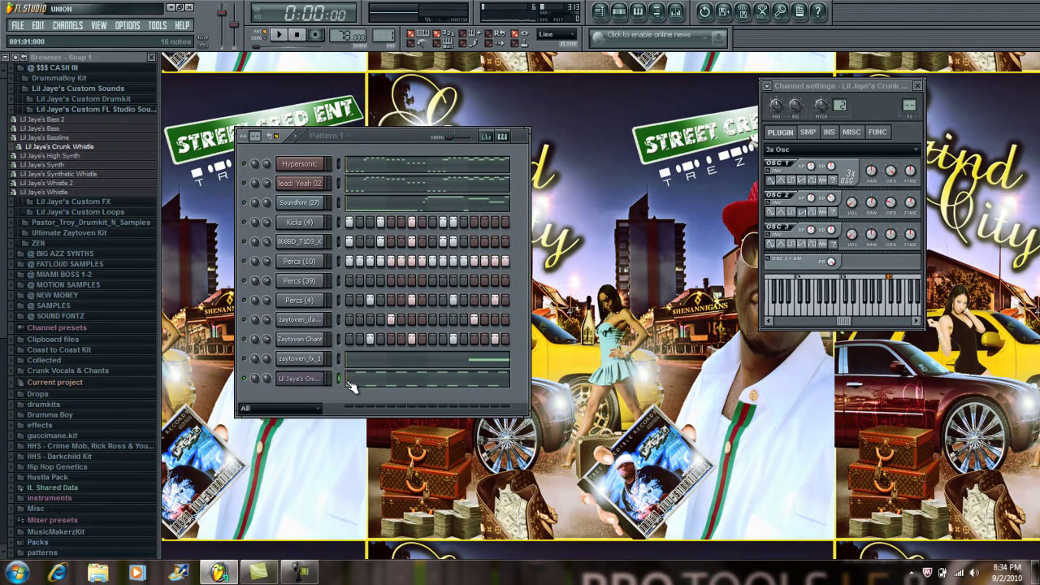
{"action": "left_click", "coordinate": [349, 379]}
Try quantizing the Crunk Whistle notes with the Beat groove template and Quantize end time, and undo the quantization.
{"action": "left_click", "coordinate": [169, 58]}
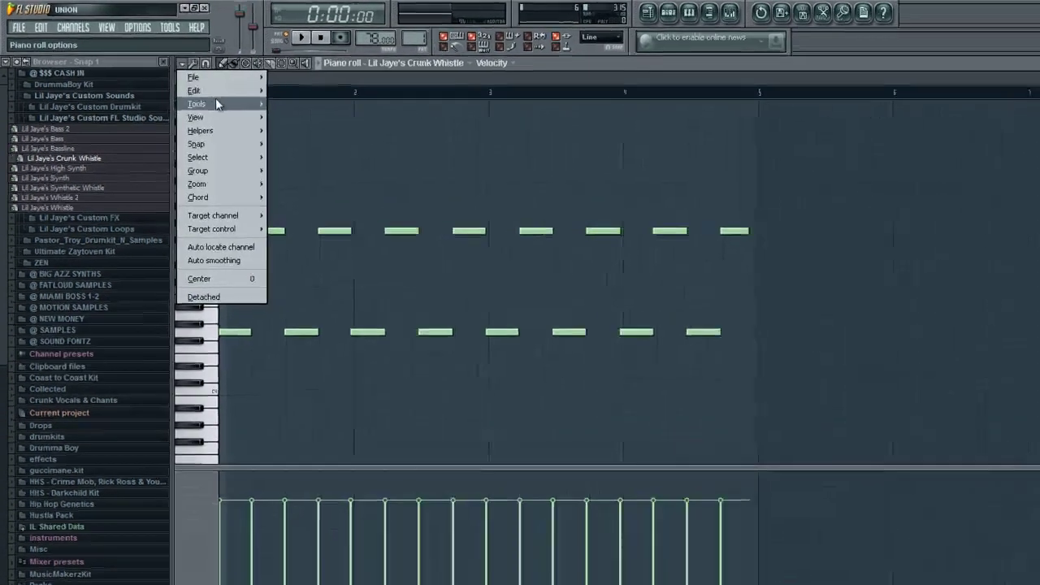
{"action": "mouse_move", "coordinate": [182, 95]}
{"action": "left_click", "coordinate": [382, 197]}
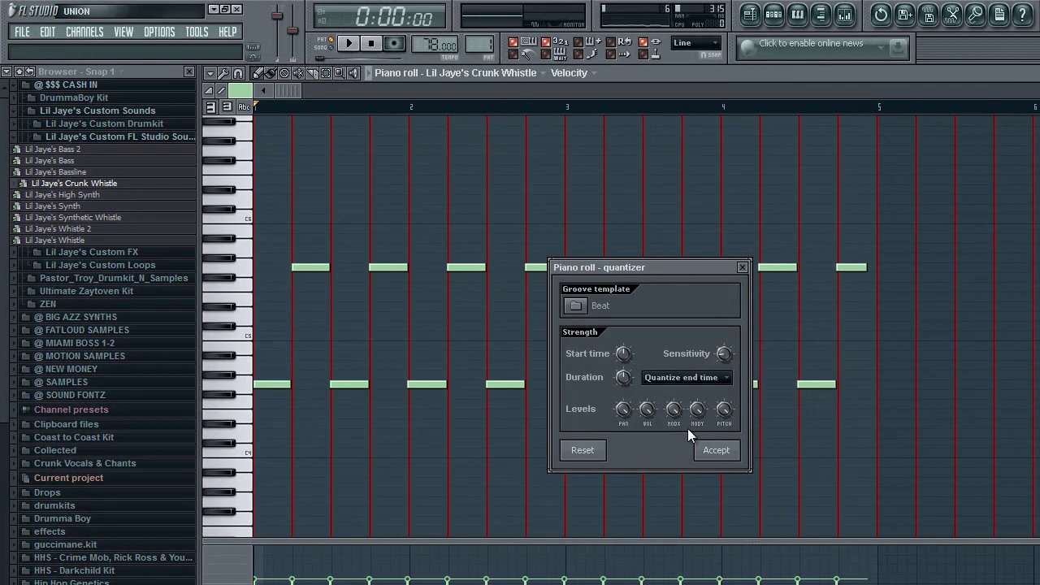
{"action": "left_click", "coordinate": [715, 451]}
{"action": "key", "text": "space"}
{"action": "key", "text": "space"}
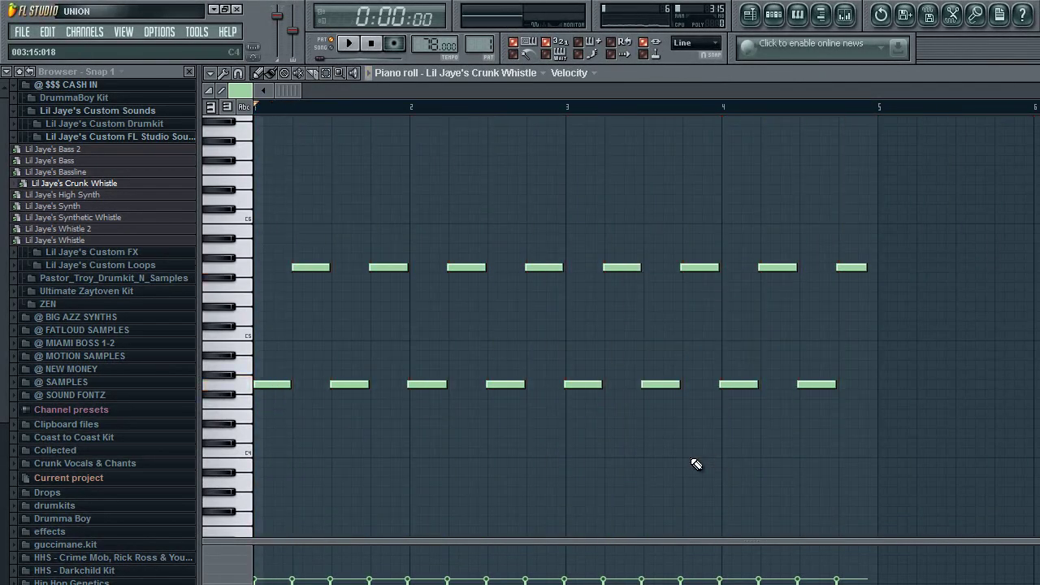
{"action": "left_click", "coordinate": [47, 32]}
{"action": "left_click", "coordinate": [60, 47]}
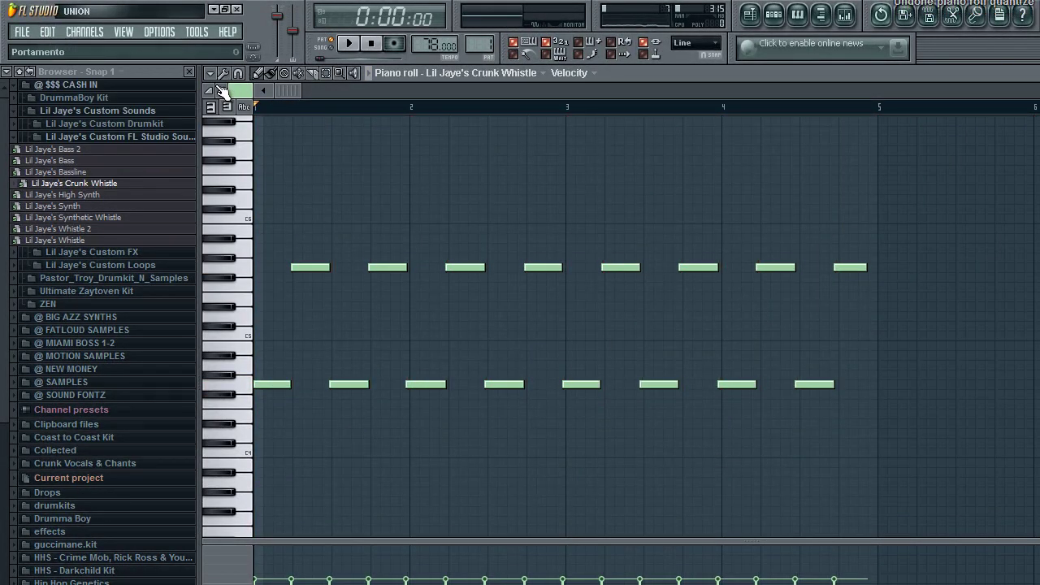
Quantize the Crunk Whistle notes directly to the grid without the quantizer dialog, and play the soloed part.
{"action": "left_click", "coordinate": [212, 72]}
{"action": "mouse_move", "coordinate": [255, 110]}
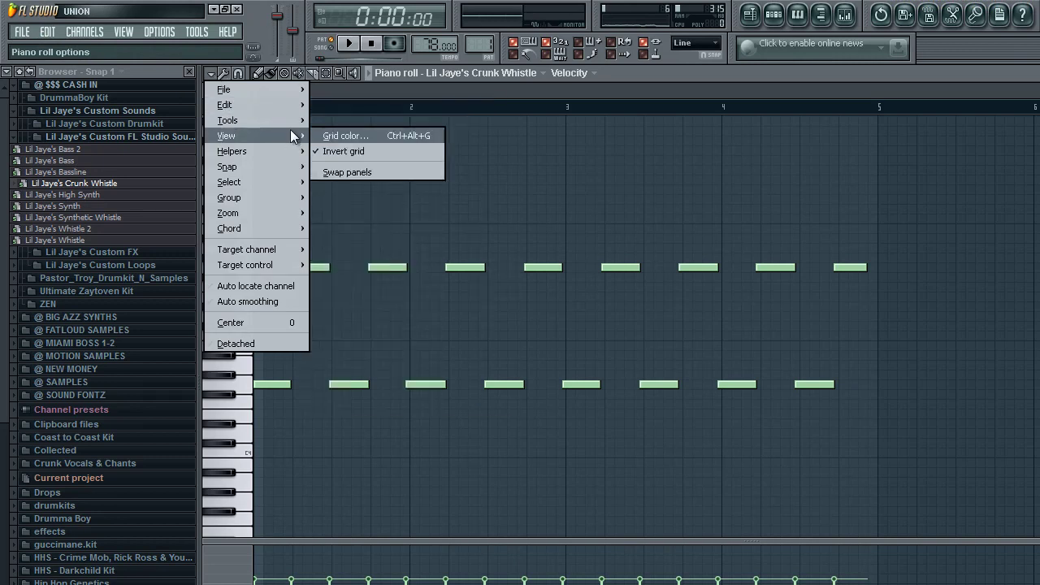
{"action": "mouse_move", "coordinate": [307, 125]}
{"action": "left_click", "coordinate": [341, 172]}
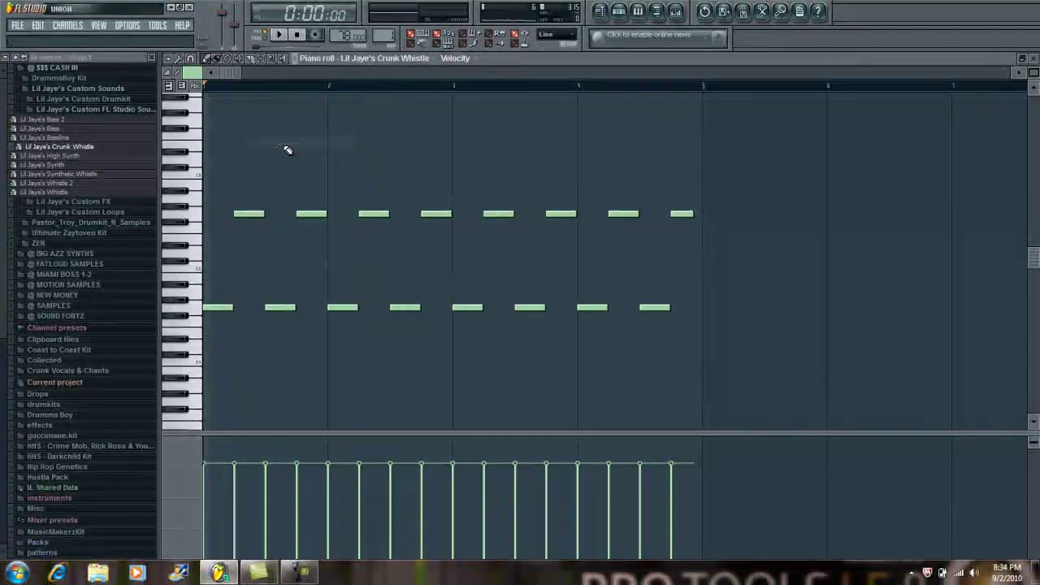
{"action": "key", "text": "space"}
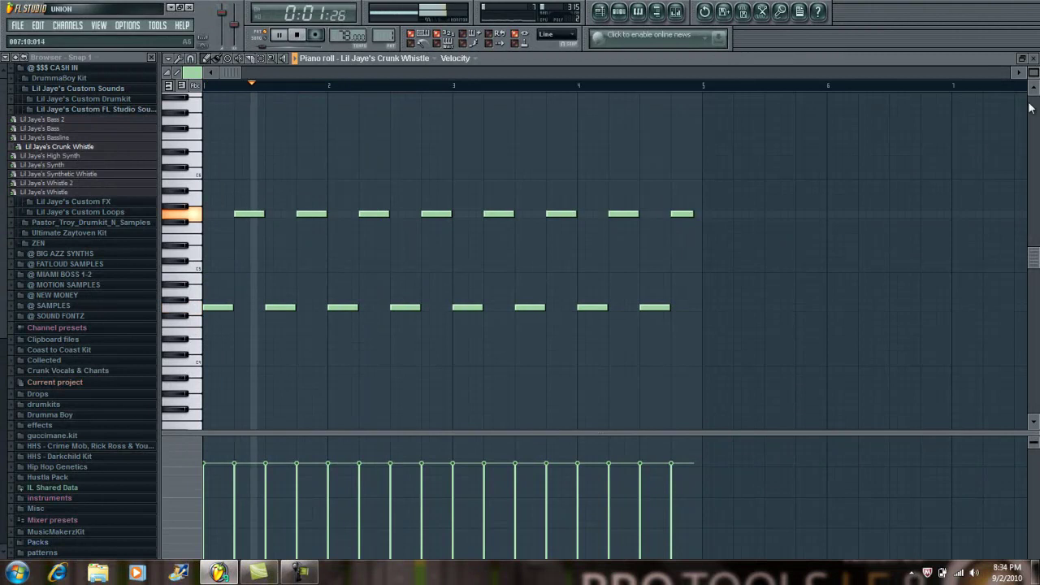
Add Fruity Reeverb to the first effect slot of the Crunk Whistle's mixer track, Insert 12, and adjust its mix level.
{"action": "left_click", "coordinate": [1034, 60]}
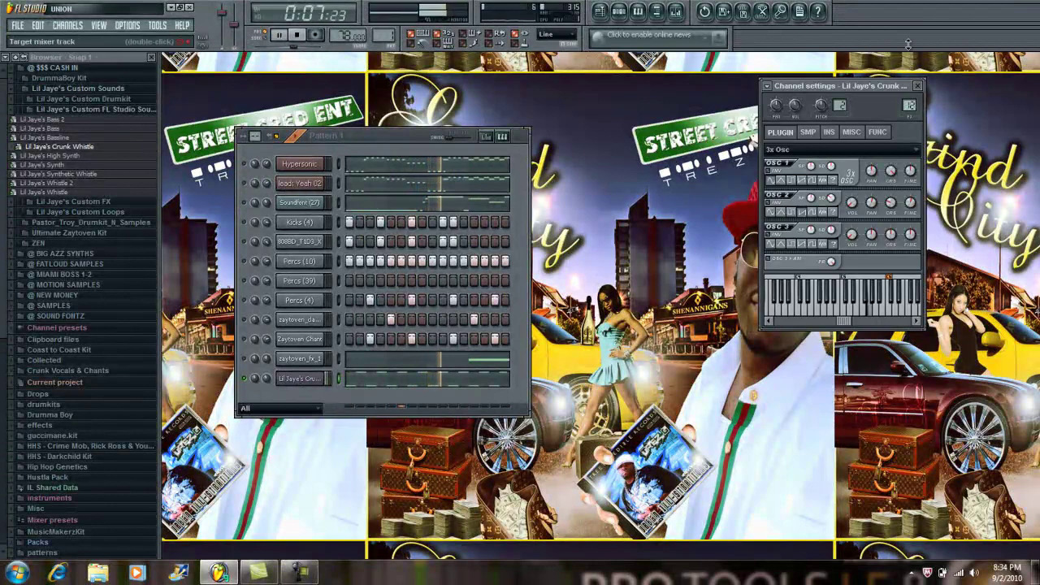
{"action": "left_click", "coordinate": [917, 85]}
{"action": "left_click", "coordinate": [676, 11]}
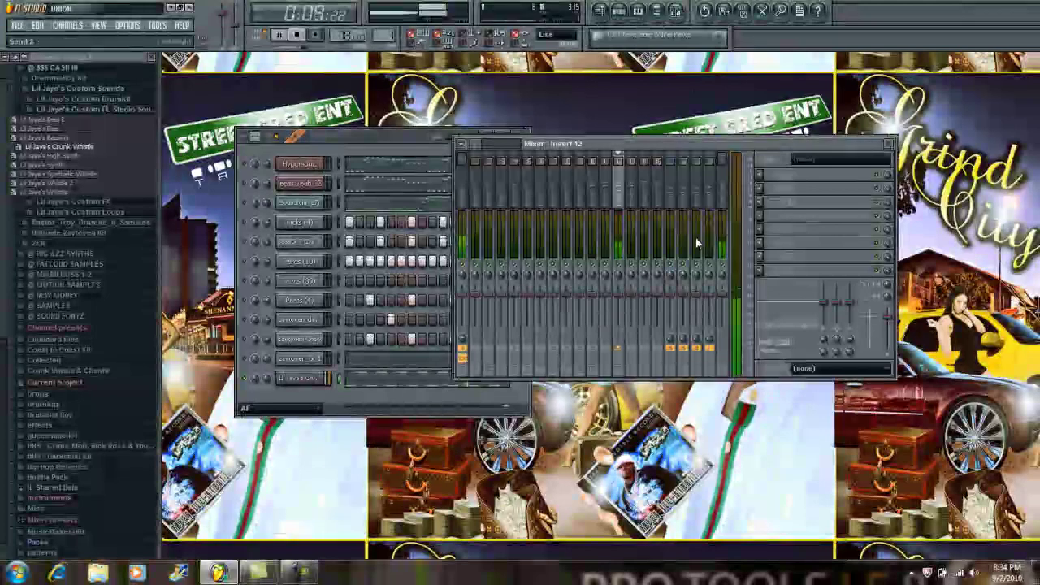
{"action": "left_click", "coordinate": [764, 187]}
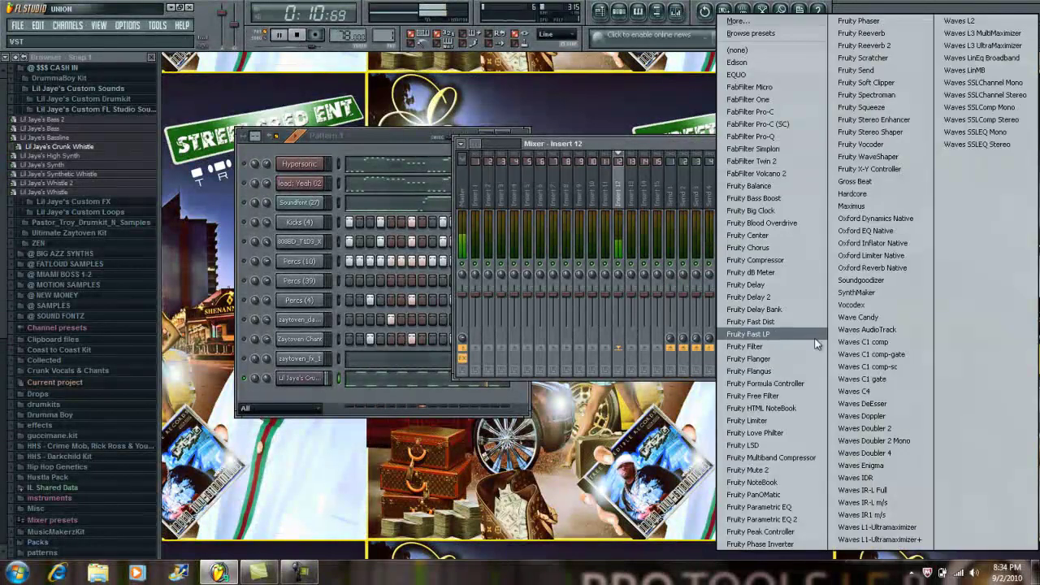
{"action": "left_click", "coordinate": [882, 32]}
{"action": "left_click", "coordinate": [885, 181]}
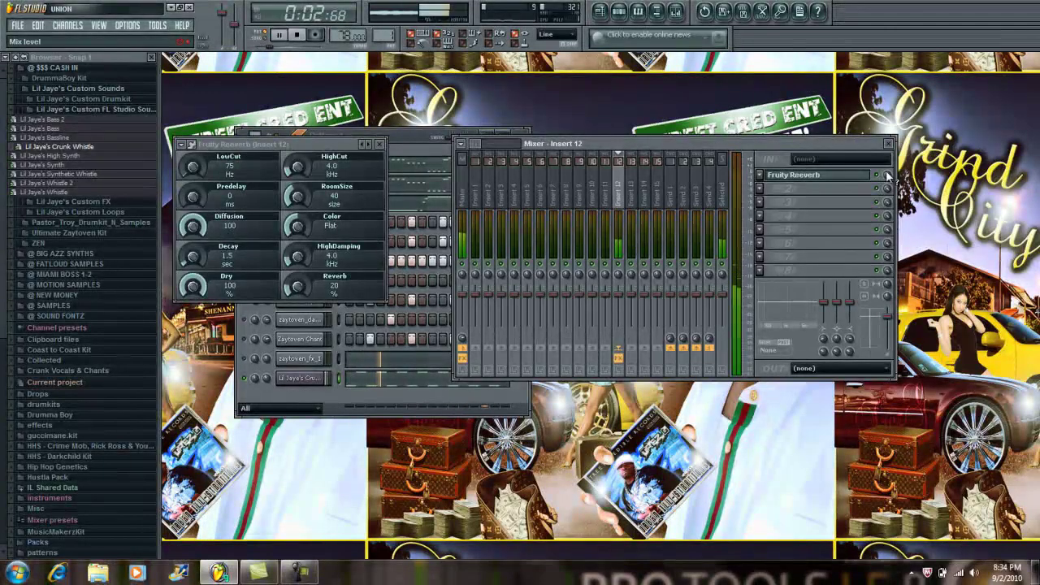
{"action": "left_click", "coordinate": [887, 144]}
{"action": "left_click", "coordinate": [387, 144]}
Open the lead channel's Predator synth to view its settings, and close its windows.
{"action": "left_click", "coordinate": [302, 163]}
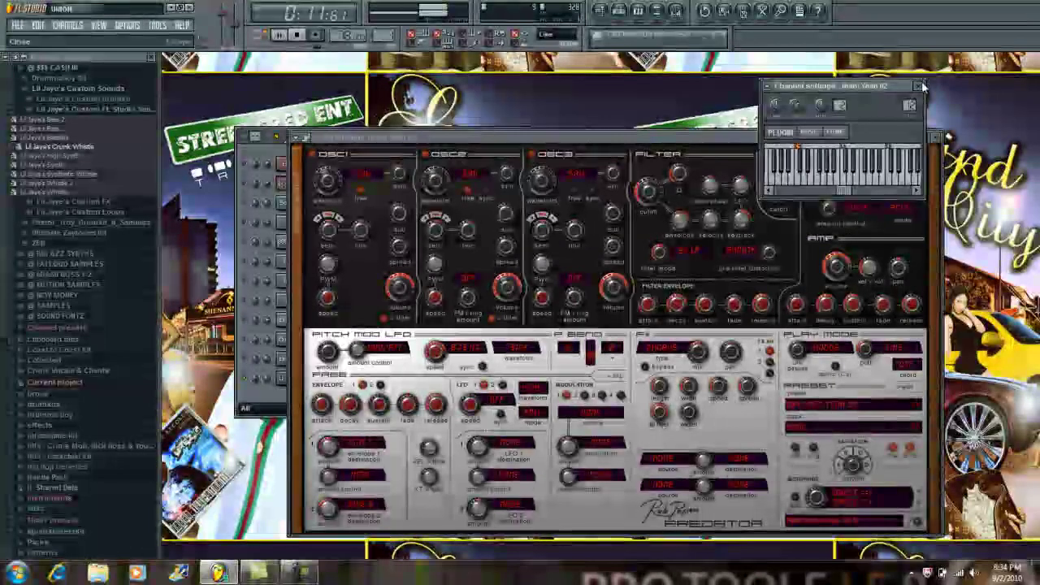
{"action": "left_click", "coordinate": [917, 85]}
{"action": "left_click", "coordinate": [937, 136]}
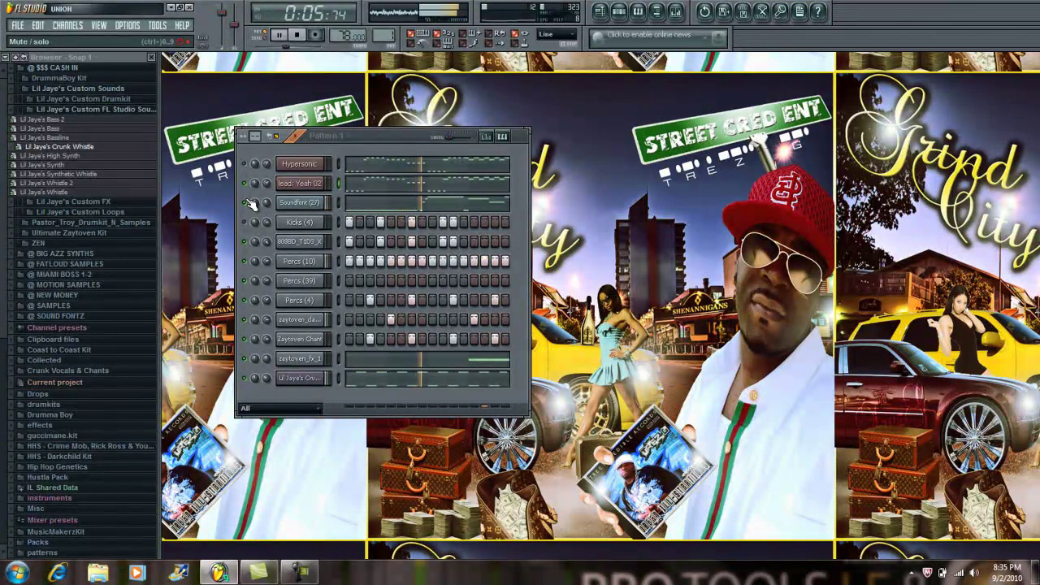
Send the Percs (10) step sequence to the piano roll and select all of its notes.
{"action": "right_click", "coordinate": [319, 262]}
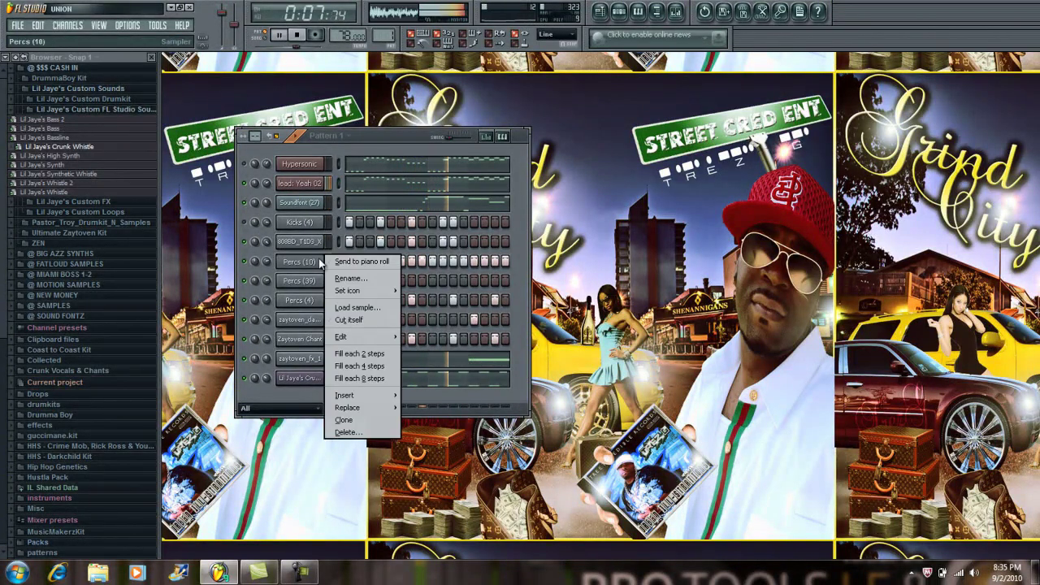
{"action": "left_click", "coordinate": [346, 262]}
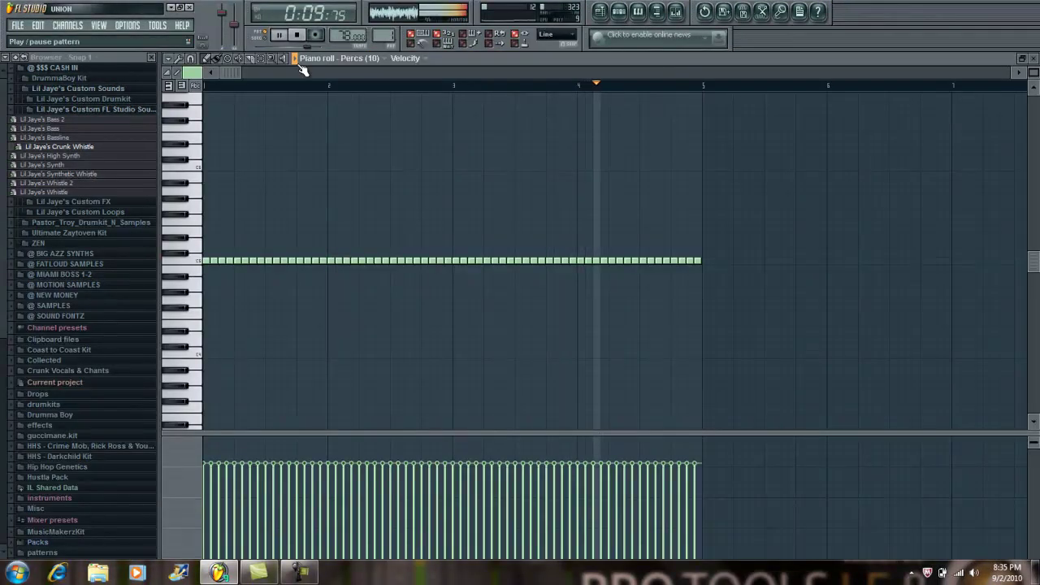
{"action": "left_click", "coordinate": [270, 62]}
{"action": "left_click_drag", "start_coordinate": [696, 221], "coordinate": [204, 429]}
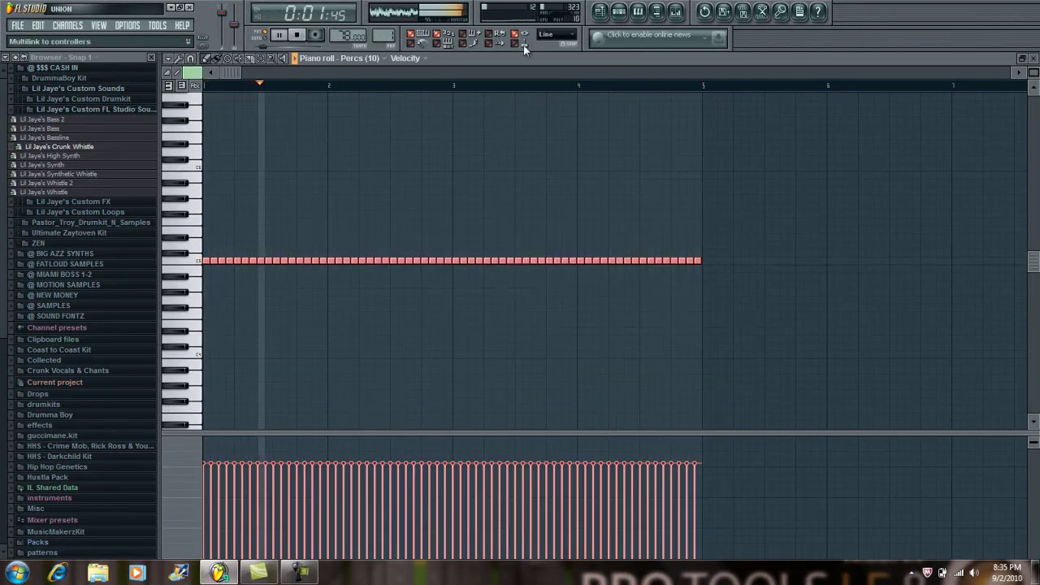
Set the main snap to 1/2 step and shorten all selected Percs (10) notes to half a step.
{"action": "left_click", "coordinate": [569, 34]}
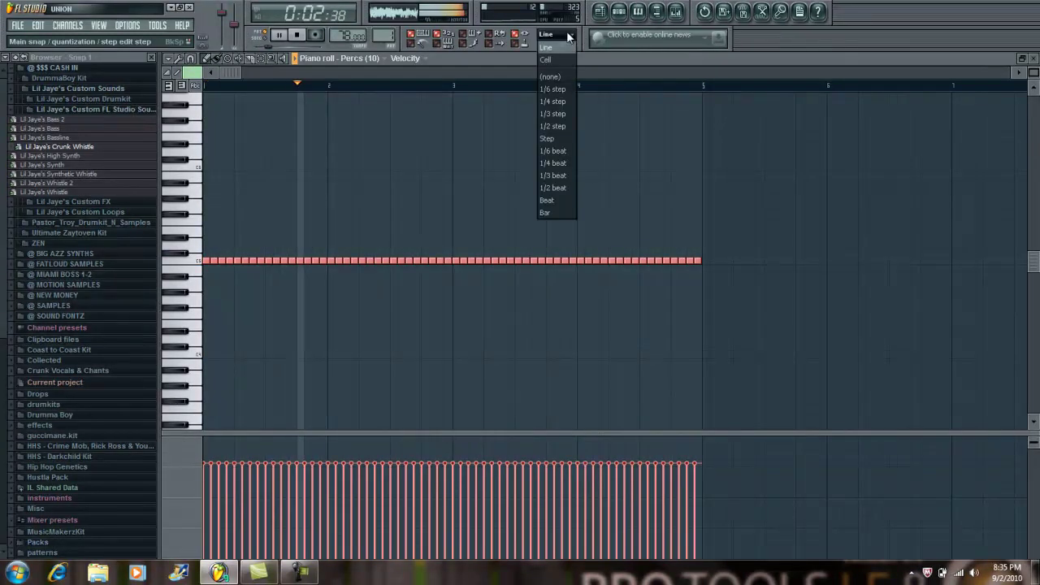
{"action": "left_click", "coordinate": [558, 126]}
{"action": "left_click_drag", "start_coordinate": [538, 261], "coordinate": [534, 261]}
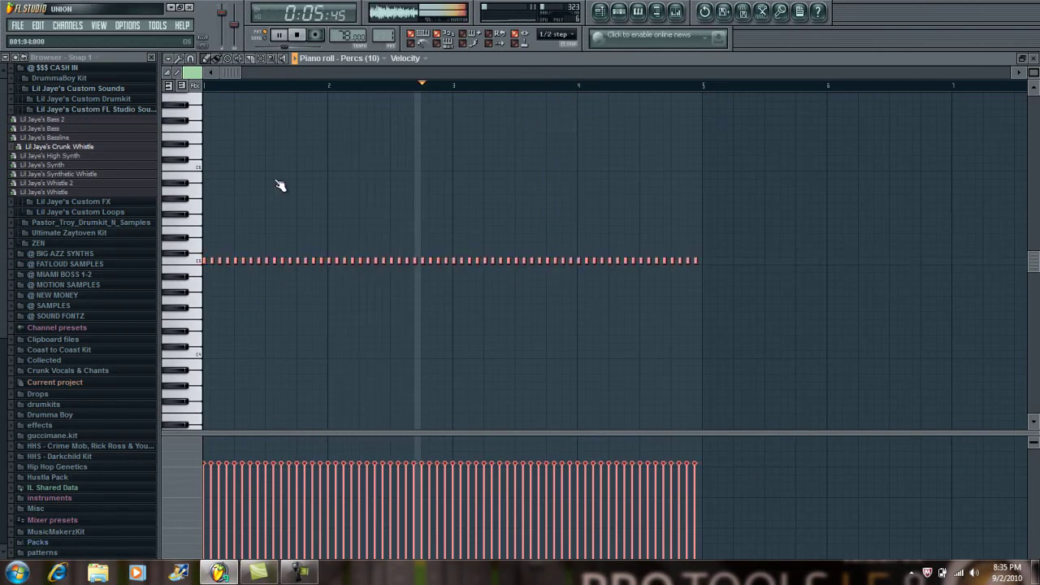
Copy and paste the Percs (10) notes, shift the duplicates half a step to fill the gaps, and close the piano roll.
{"action": "left_click", "coordinate": [168, 59]}
{"action": "mouse_move", "coordinate": [195, 84]}
{"action": "left_click", "coordinate": [280, 97]}
{"action": "left_click", "coordinate": [168, 58]}
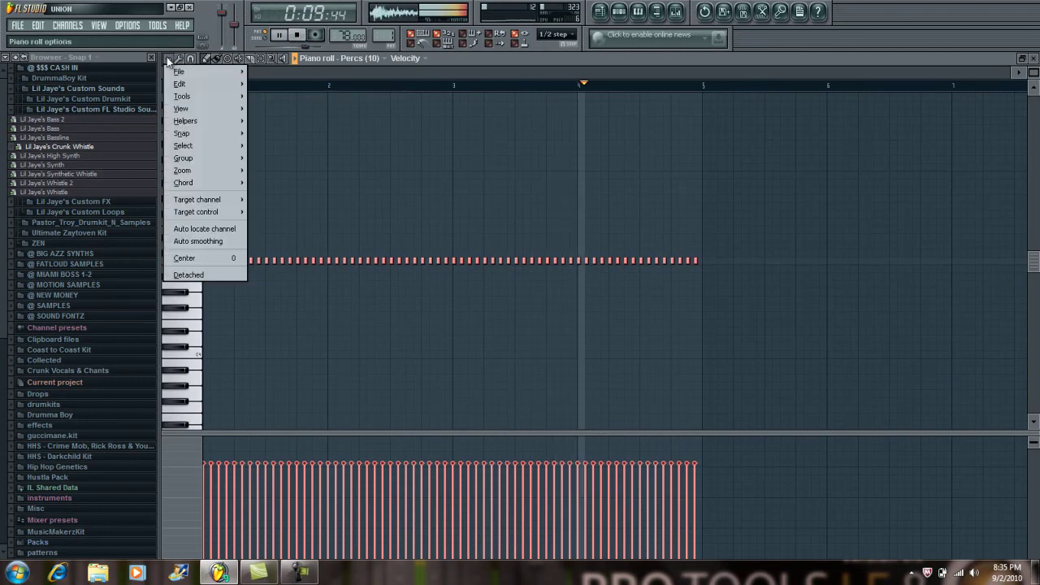
{"action": "left_click", "coordinate": [273, 108]}
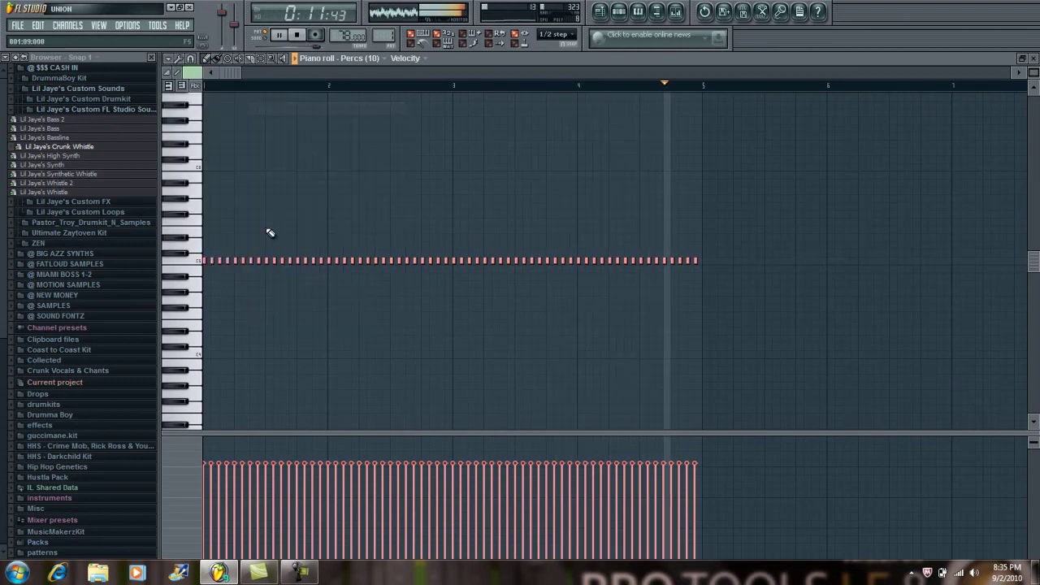
{"action": "left_click", "coordinate": [259, 260]}
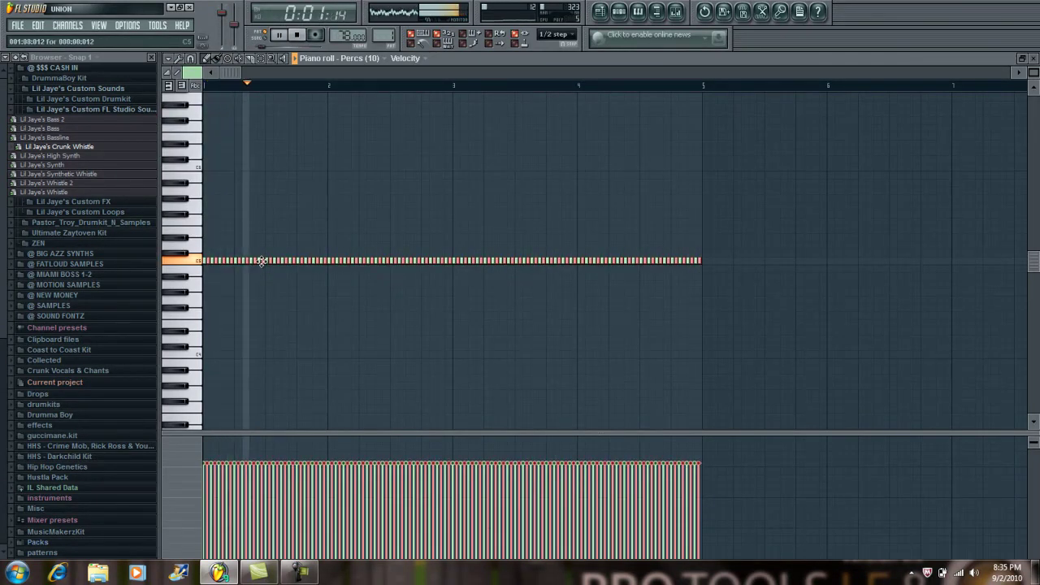
{"action": "left_click", "coordinate": [1032, 59]}
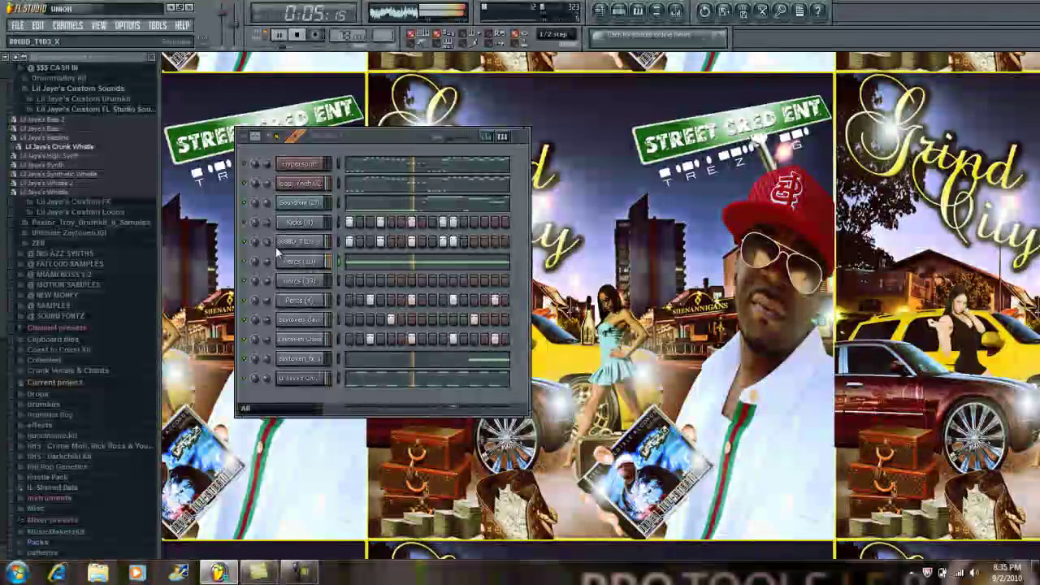
Solo the Zaytoven Chant channel to listen to it alone, and unsolo it again.
{"action": "right_click", "coordinate": [244, 339]}
{"action": "left_click", "coordinate": [251, 343]}
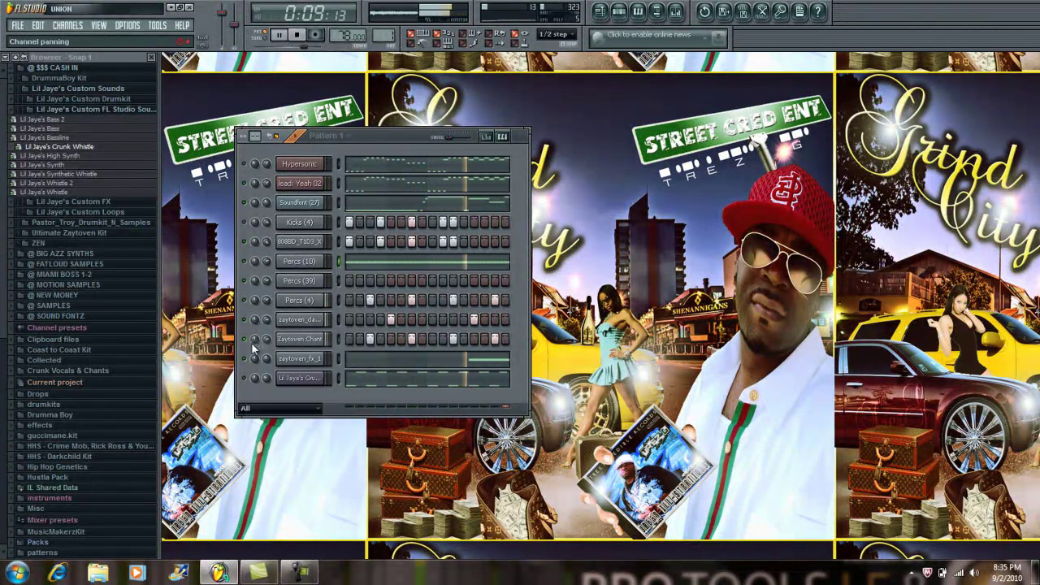
{"action": "right_click", "coordinate": [250, 338]}
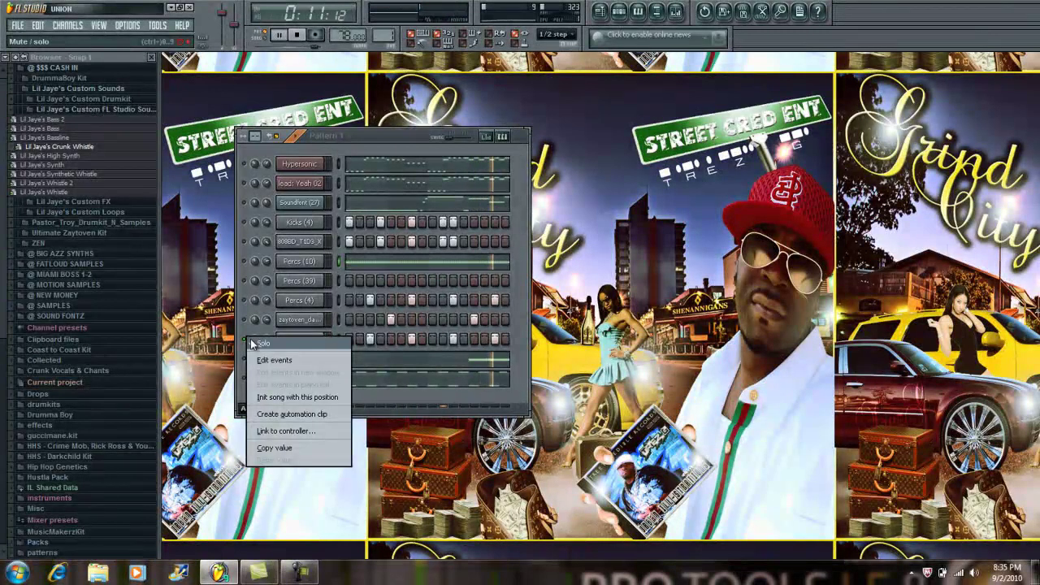
{"action": "left_click", "coordinate": [254, 341]}
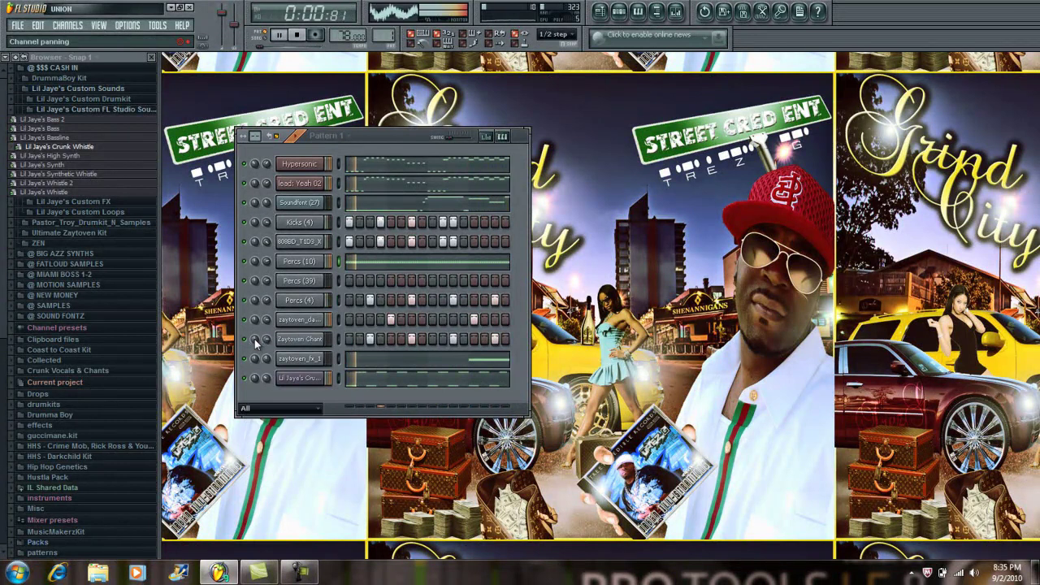